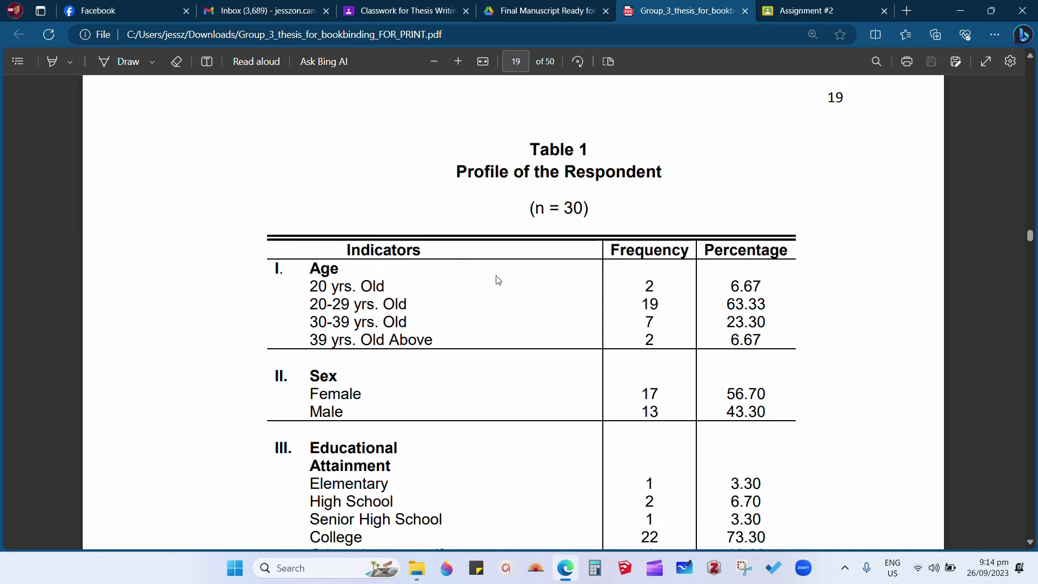
Switch to the Draw pen and set the ink colour to red
{"action": "left_click", "coordinate": [111, 66]}
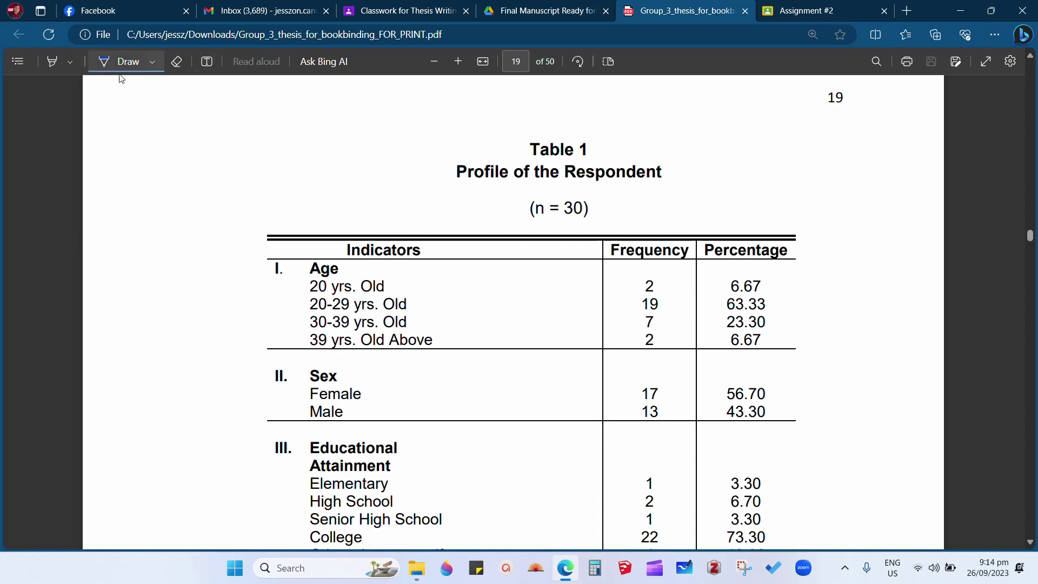
{"action": "left_click", "coordinate": [152, 63]}
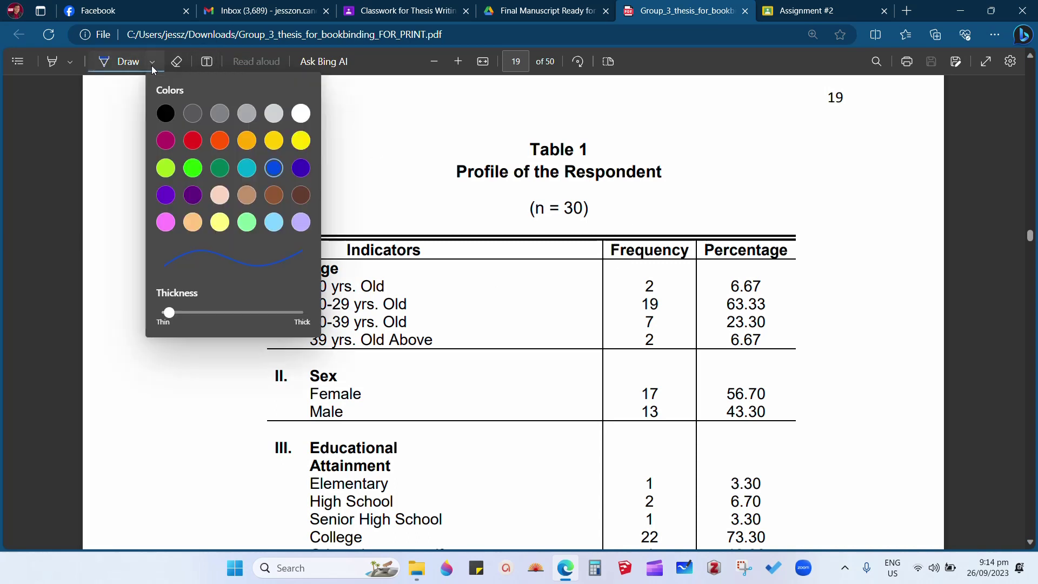
{"action": "left_click", "coordinate": [192, 140]}
Circle the Frequency and Percentage headings in red as a test, then erase both circles
{"action": "left_click", "coordinate": [657, 224]}
{"action": "mouse_move", "coordinate": [629, 225]}
{"action": "left_mouse_down"}
{"action": "mouse_move", "coordinate": [626, 269]}
{"action": "mouse_move", "coordinate": [704, 268]}
{"action": "mouse_move", "coordinate": [655, 230]}
{"action": "left_mouse_up"}
{"action": "mouse_move", "coordinate": [756, 227]}
{"action": "left_mouse_down"}
{"action": "mouse_move", "coordinate": [689, 228]}
{"action": "mouse_move", "coordinate": [726, 263]}
{"action": "mouse_move", "coordinate": [812, 261]}
{"action": "mouse_move", "coordinate": [746, 226]}
{"action": "left_mouse_up"}
{"action": "left_click", "coordinate": [176, 61]}
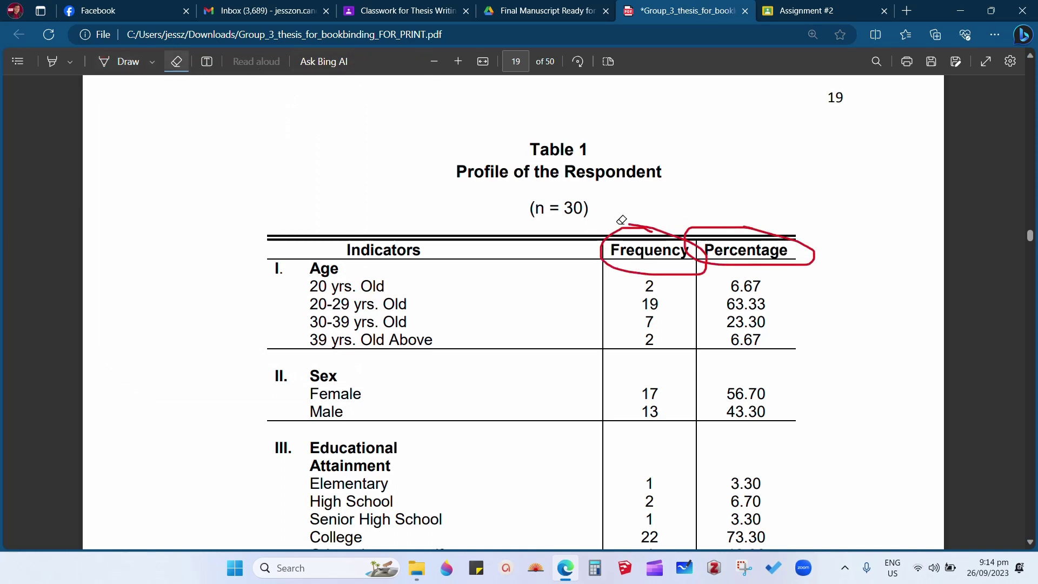
{"action": "left_click_drag", "start_coordinate": [704, 231], "coordinate": [608, 221]}
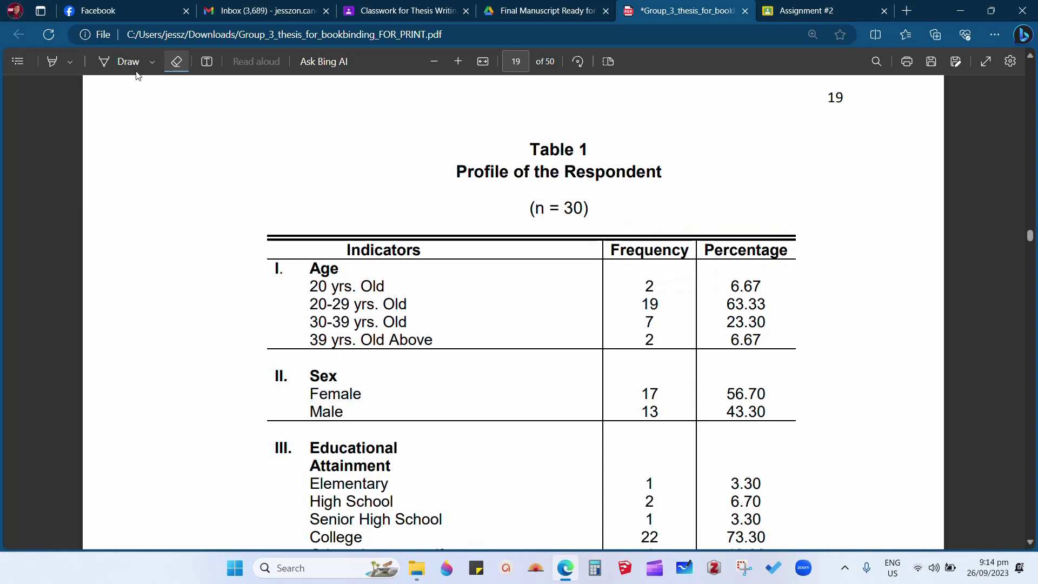
{"action": "left_click", "coordinate": [151, 67]}
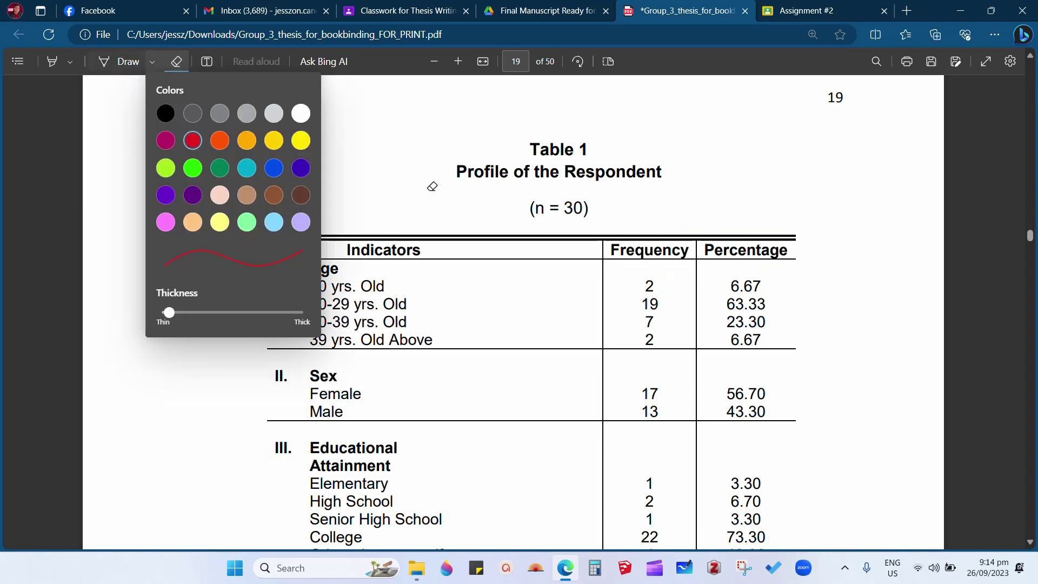
Mark a red dash after Age and circle the 30 in (n = 30)
{"action": "left_click", "coordinate": [129, 65]}
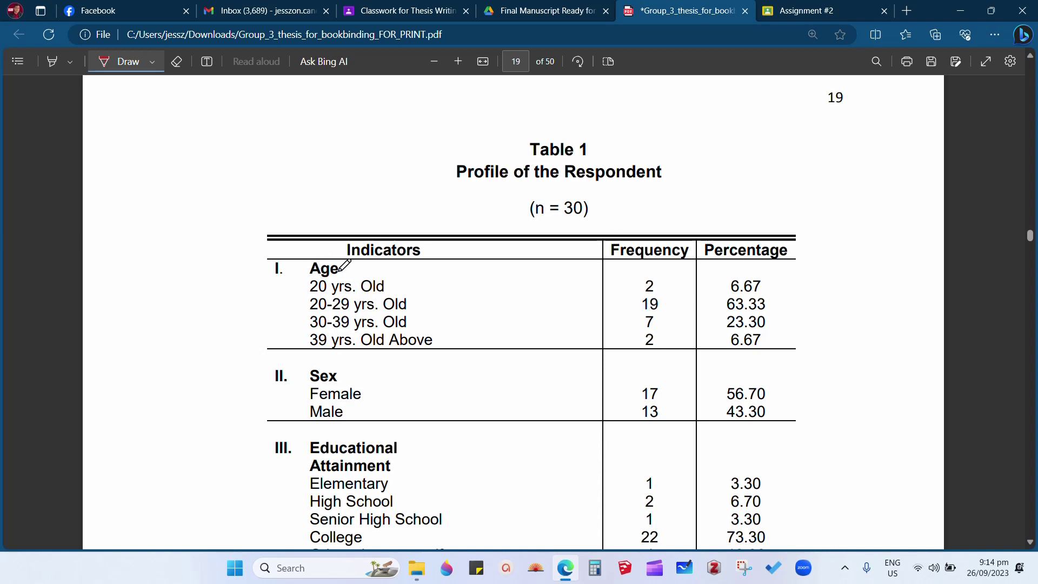
{"action": "left_click_drag", "start_coordinate": [346, 270], "coordinate": [354, 270]}
{"action": "scroll", "coordinate": [648, 343], "scroll_direction": "up", "scroll_amount": 1}
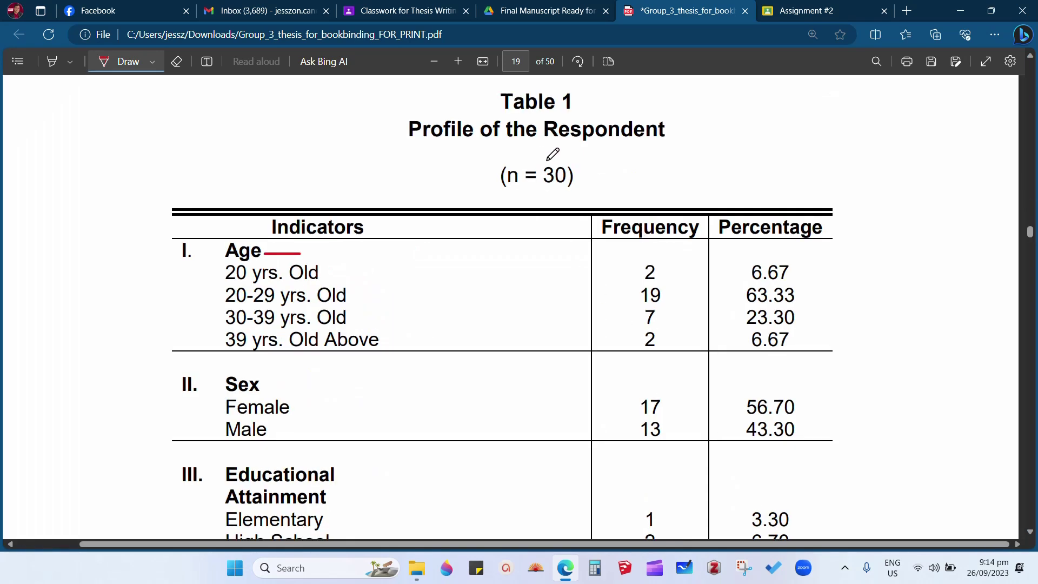
{"action": "mouse_move", "coordinate": [553, 160]}
{"action": "left_mouse_down"}
{"action": "mouse_move", "coordinate": [541, 181]}
{"action": "mouse_move", "coordinate": [567, 195]}
{"action": "mouse_move", "coordinate": [581, 166]}
{"action": "mouse_move", "coordinate": [524, 153]}
{"action": "mouse_move", "coordinate": [500, 180]}
{"action": "mouse_move", "coordinate": [508, 192]}
{"action": "mouse_move", "coordinate": [515, 163]}
{"action": "left_mouse_up"}
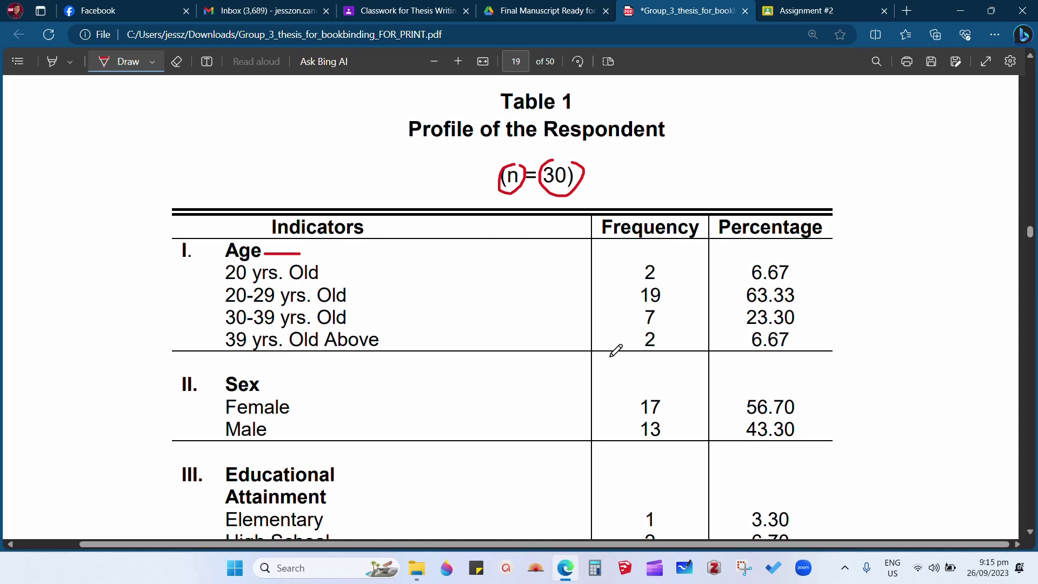
Underline the Age frequencies, write + and the total 30, and arrow it to (n = 30)
{"action": "left_click_drag", "start_coordinate": [626, 358], "coordinate": [698, 356]}
{"action": "mouse_move", "coordinate": [632, 366]}
{"action": "left_mouse_down"}
{"action": "mouse_move", "coordinate": [642, 369]}
{"action": "mouse_move", "coordinate": [634, 375]}
{"action": "mouse_move", "coordinate": [663, 364]}
{"action": "left_mouse_up"}
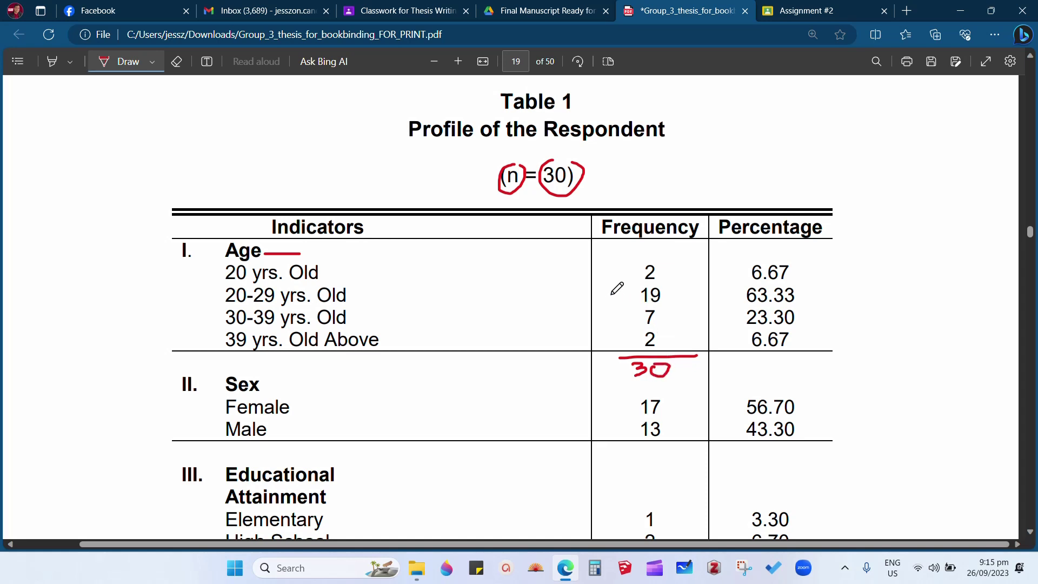
{"action": "mouse_move", "coordinate": [614, 297]}
{"action": "left_mouse_down"}
{"action": "mouse_move", "coordinate": [619, 322]}
{"action": "mouse_move", "coordinate": [624, 304]}
{"action": "left_mouse_up"}
{"action": "mouse_move", "coordinate": [685, 350]}
{"action": "left_mouse_down"}
{"action": "mouse_move", "coordinate": [692, 273]}
{"action": "mouse_move", "coordinate": [663, 210]}
{"action": "mouse_move", "coordinate": [595, 173]}
{"action": "mouse_move", "coordinate": [600, 197]}
{"action": "mouse_move", "coordinate": [598, 167]}
{"action": "mouse_move", "coordinate": [635, 171]}
{"action": "left_mouse_up"}
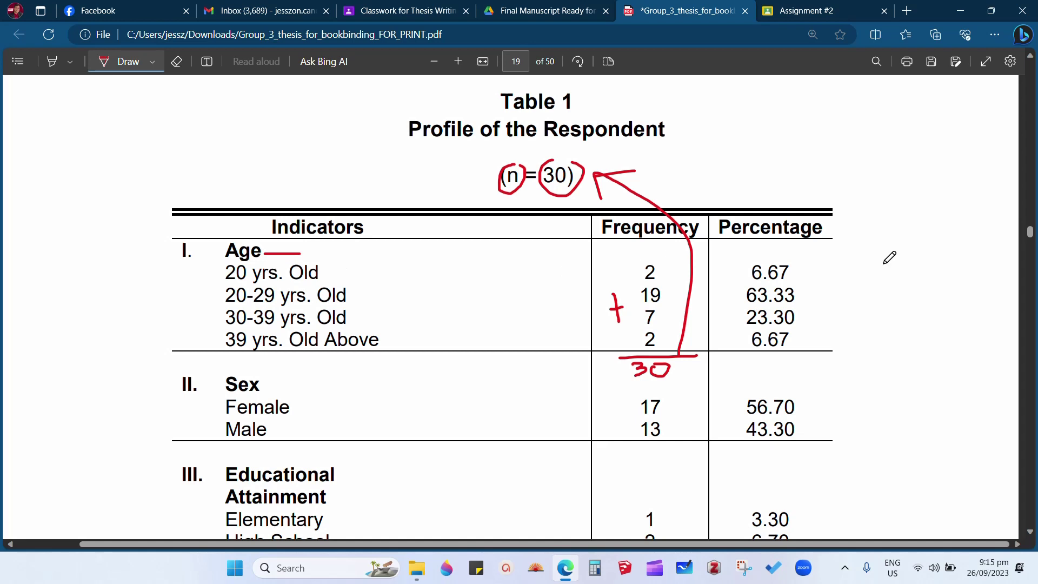
Write 2/30 in the right margin, with arrows to frequency 2, the column total 30 and (n = 30)
{"action": "left_click_drag", "start_coordinate": [873, 252], "coordinate": [923, 262]}
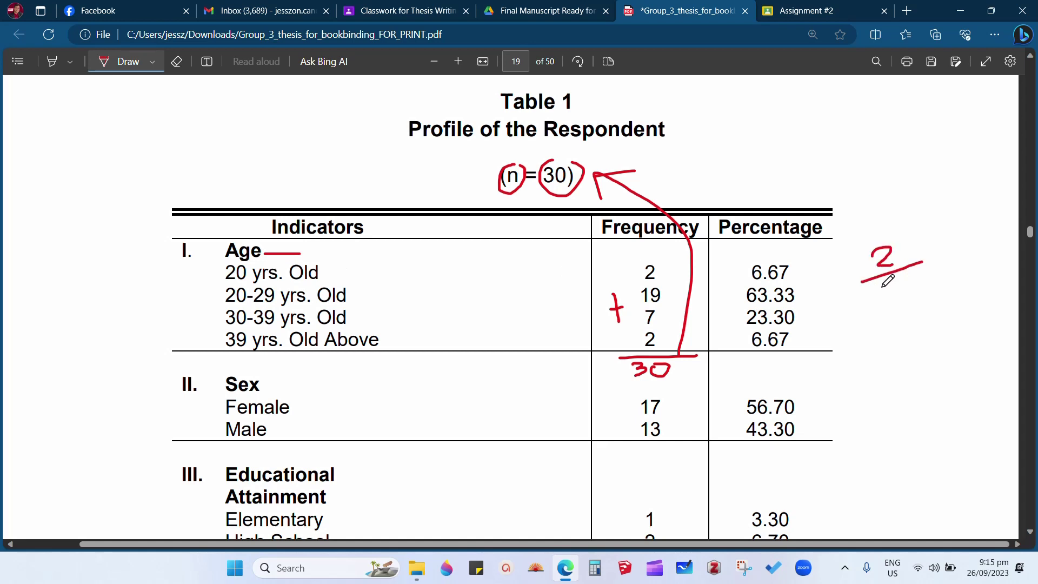
{"action": "mouse_move", "coordinate": [874, 290]}
{"action": "left_mouse_down"}
{"action": "mouse_move", "coordinate": [897, 296]}
{"action": "mouse_move", "coordinate": [886, 311]}
{"action": "mouse_move", "coordinate": [912, 287]}
{"action": "left_mouse_up"}
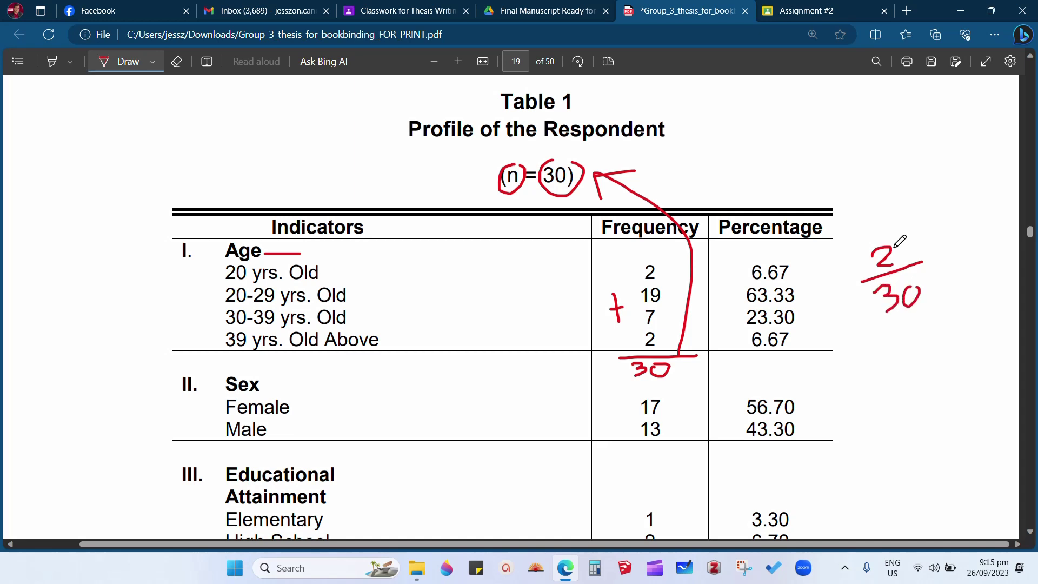
{"action": "mouse_move", "coordinate": [898, 242]}
{"action": "left_mouse_down"}
{"action": "mouse_move", "coordinate": [890, 217]}
{"action": "mouse_move", "coordinate": [668, 270]}
{"action": "left_mouse_up"}
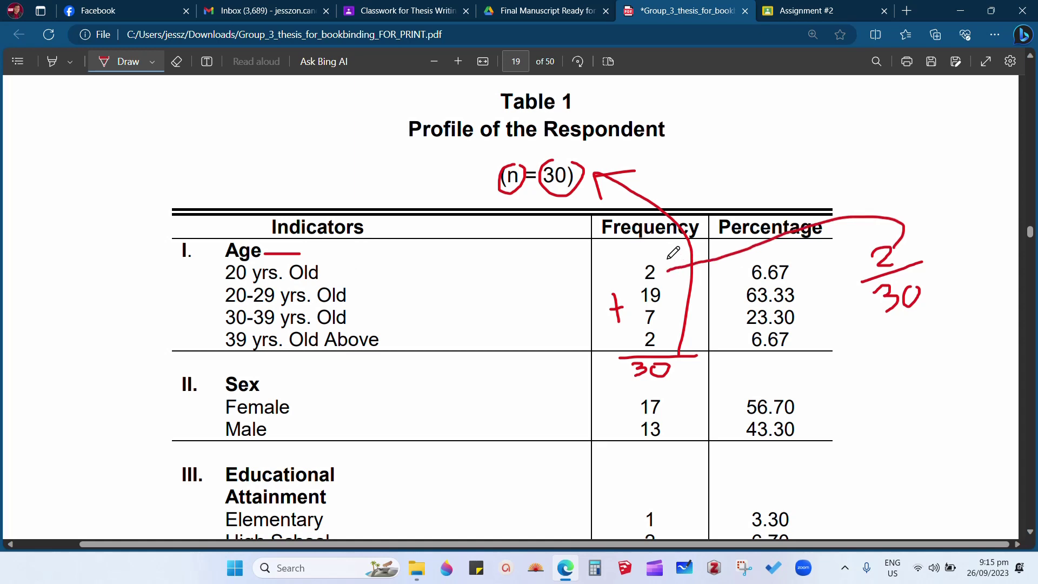
{"action": "mouse_move", "coordinate": [682, 265]}
{"action": "left_mouse_down"}
{"action": "mouse_move", "coordinate": [667, 276]}
{"action": "mouse_move", "coordinate": [694, 270]}
{"action": "left_mouse_up"}
{"action": "mouse_move", "coordinate": [895, 307]}
{"action": "left_mouse_down"}
{"action": "mouse_move", "coordinate": [849, 378]}
{"action": "mouse_move", "coordinate": [687, 373]}
{"action": "mouse_move", "coordinate": [691, 384]}
{"action": "left_mouse_up"}
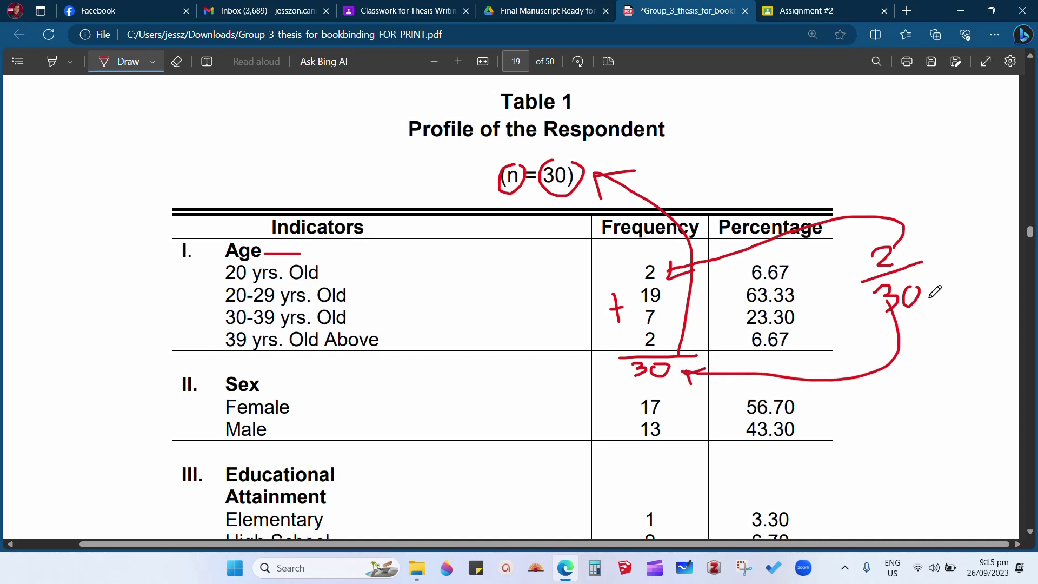
{"action": "mouse_move", "coordinate": [916, 292]}
{"action": "left_mouse_down"}
{"action": "mouse_move", "coordinate": [627, 165]}
{"action": "mouse_move", "coordinate": [631, 157]}
{"action": "mouse_move", "coordinate": [623, 176]}
{"action": "left_mouse_up"}
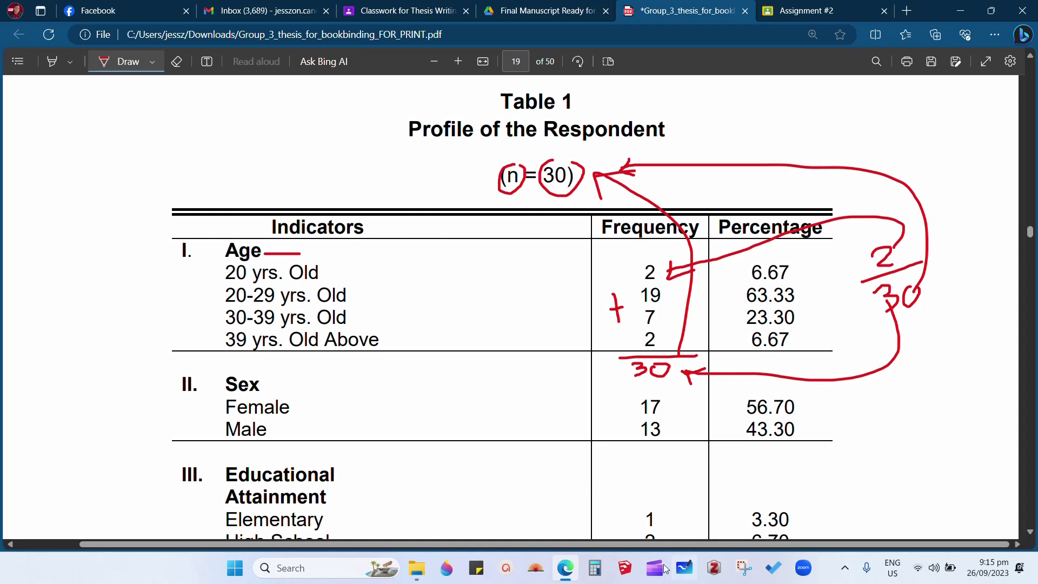
Open Calculator, move it off the Percentage column, and compute 2 ÷ 30
{"action": "left_click", "coordinate": [596, 569]}
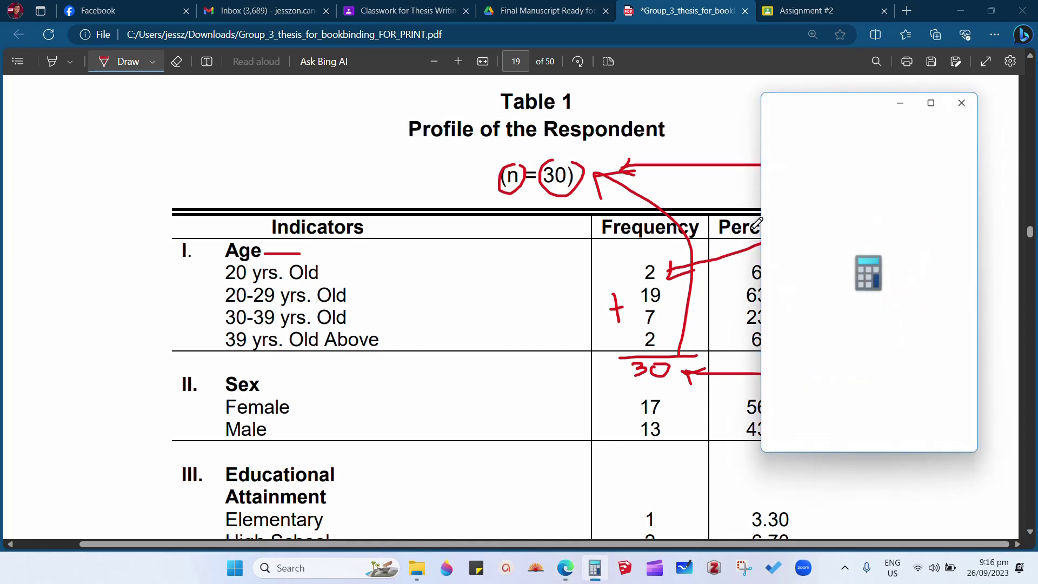
{"action": "left_click_drag", "start_coordinate": [868, 115], "coordinate": [446, 121]}
{"action": "left_click", "coordinate": [426, 410]}
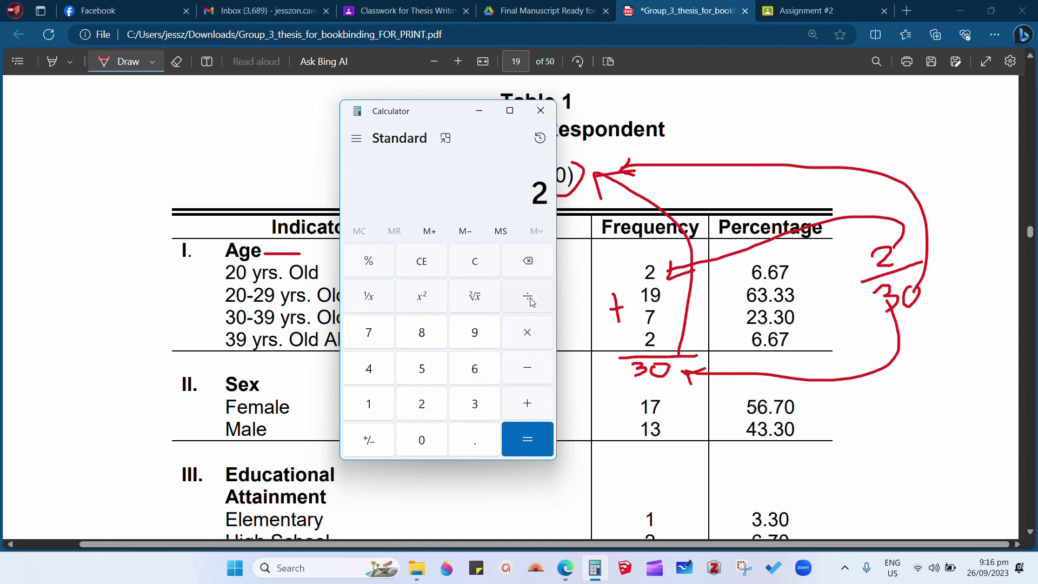
{"action": "left_click", "coordinate": [476, 406]}
{"action": "left_click", "coordinate": [424, 440]}
{"action": "left_click", "coordinate": [532, 447]}
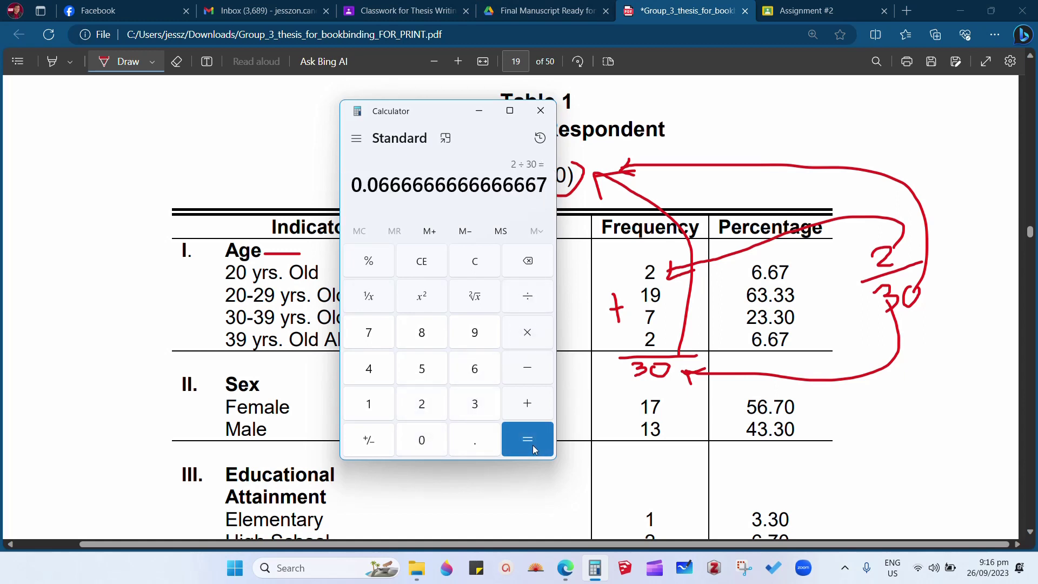
Multiply by 100 to get 6.67, close Calculator, and circle 6.67 in red
{"action": "left_click", "coordinate": [532, 338]}
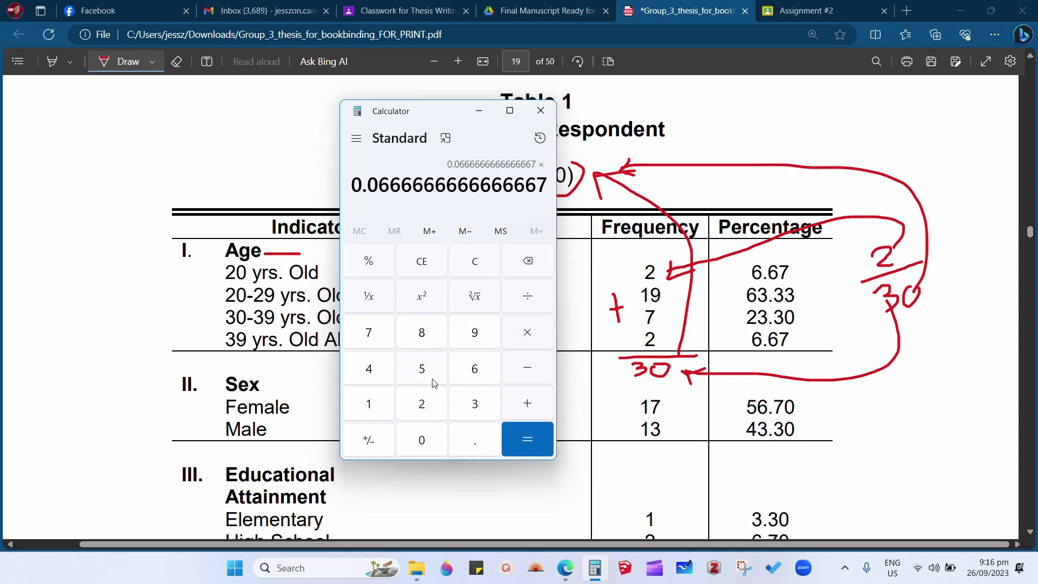
{"action": "left_click", "coordinate": [379, 409]}
{"action": "left_click", "coordinate": [423, 445]}
{"action": "left_click", "coordinate": [425, 448]}
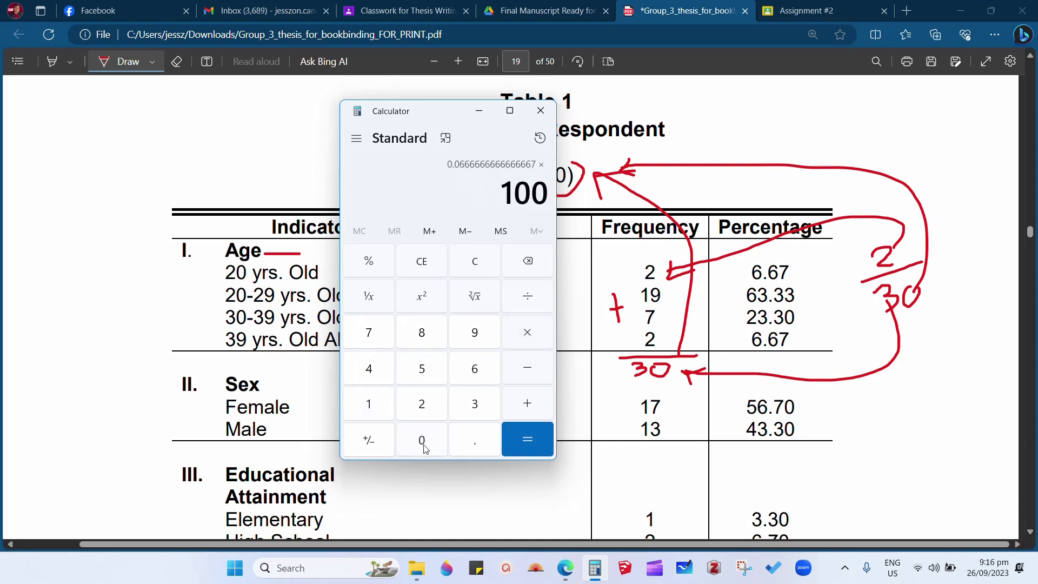
{"action": "left_click", "coordinate": [531, 441]}
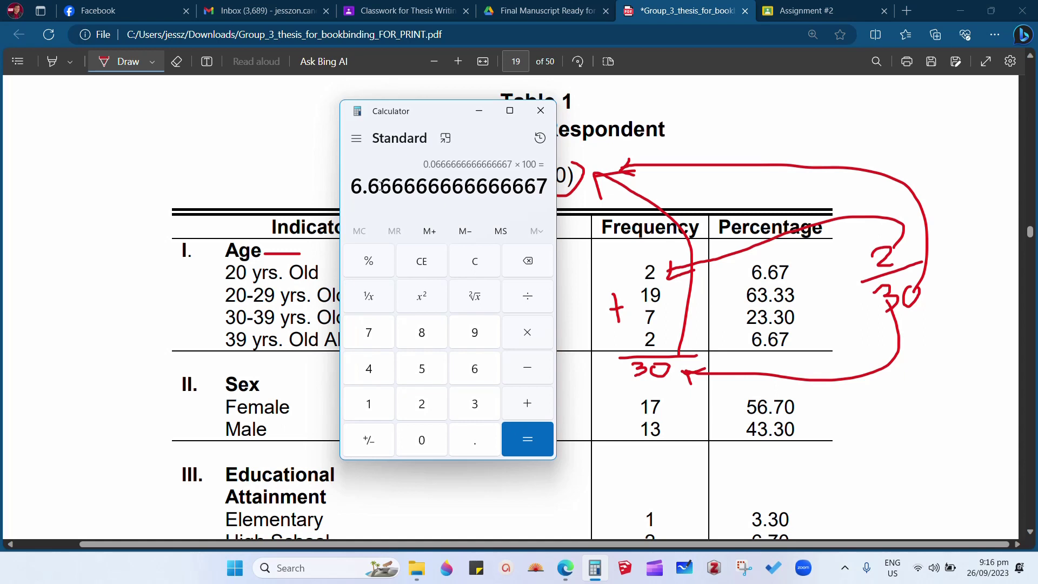
{"action": "left_click", "coordinate": [542, 110]}
{"action": "mouse_move", "coordinate": [789, 254]}
{"action": "left_mouse_down"}
{"action": "mouse_move", "coordinate": [782, 284]}
{"action": "mouse_move", "coordinate": [808, 270]}
{"action": "mouse_move", "coordinate": [790, 253]}
{"action": "left_mouse_up"}
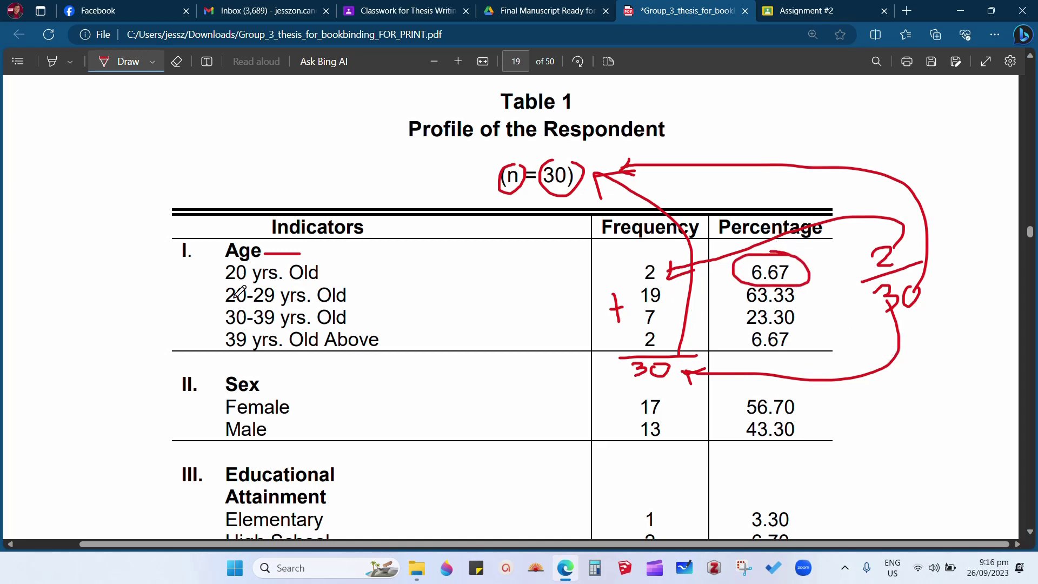
Write 19/30 in the margin and arrow it to the frequency 19
{"action": "scroll", "coordinate": [726, 303], "scroll_direction": "down", "scroll_amount": 3}
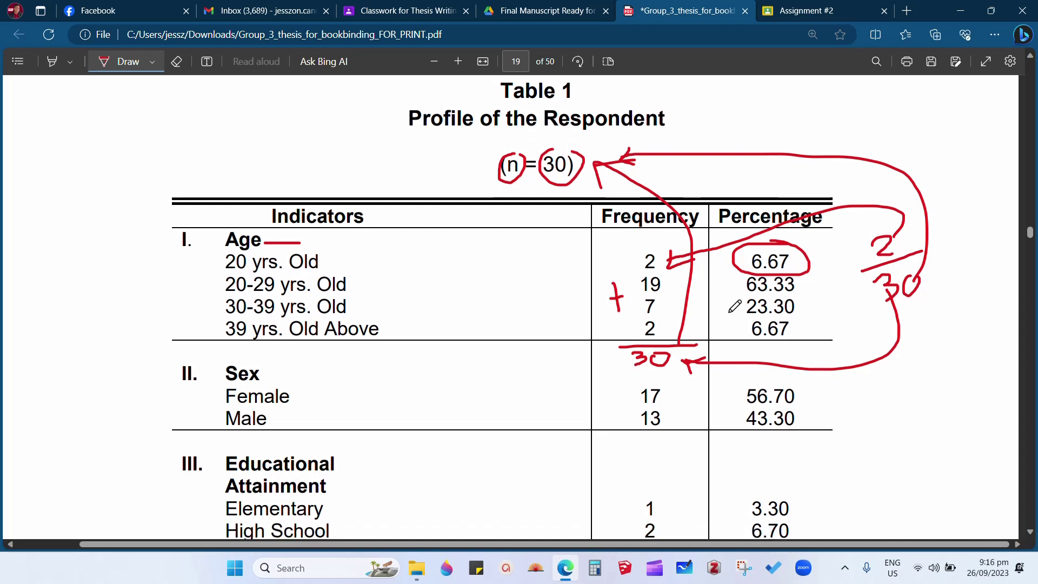
{"action": "mouse_move", "coordinate": [877, 280]}
{"action": "left_mouse_down"}
{"action": "mouse_move", "coordinate": [885, 307]}
{"action": "mouse_move", "coordinate": [902, 284]}
{"action": "mouse_move", "coordinate": [906, 301]}
{"action": "mouse_move", "coordinate": [932, 294]}
{"action": "left_mouse_up"}
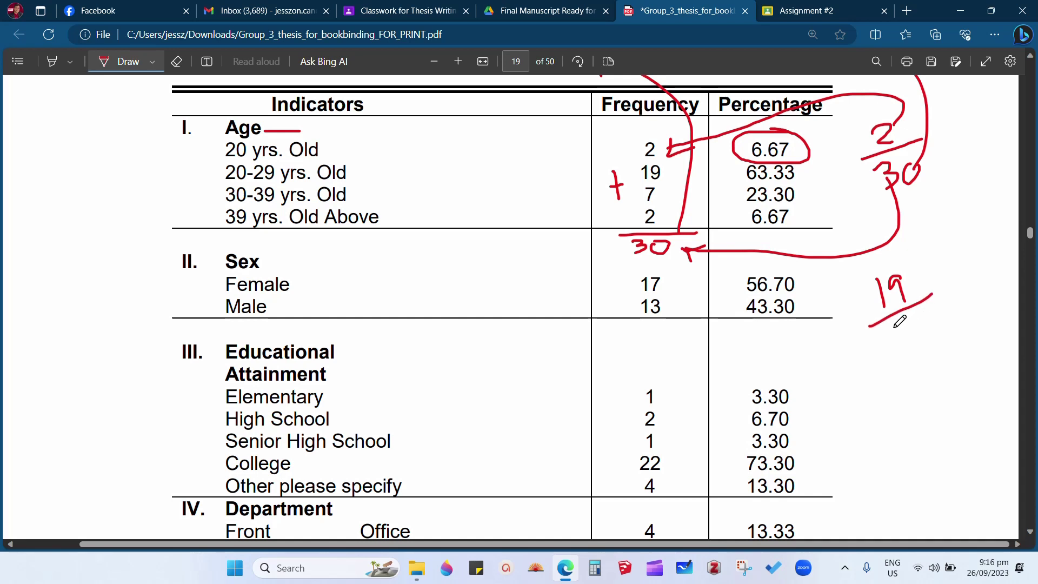
{"action": "mouse_move", "coordinate": [882, 327]}
{"action": "left_mouse_down"}
{"action": "mouse_move", "coordinate": [899, 339]}
{"action": "mouse_move", "coordinate": [888, 356]}
{"action": "left_mouse_up"}
{"action": "left_click_drag", "start_coordinate": [916, 323], "coordinate": [927, 351]}
{"action": "mouse_move", "coordinate": [914, 281]}
{"action": "left_mouse_down"}
{"action": "mouse_move", "coordinate": [773, 191]}
{"action": "mouse_move", "coordinate": [668, 176]}
{"action": "mouse_move", "coordinate": [676, 180]}
{"action": "left_mouse_up"}
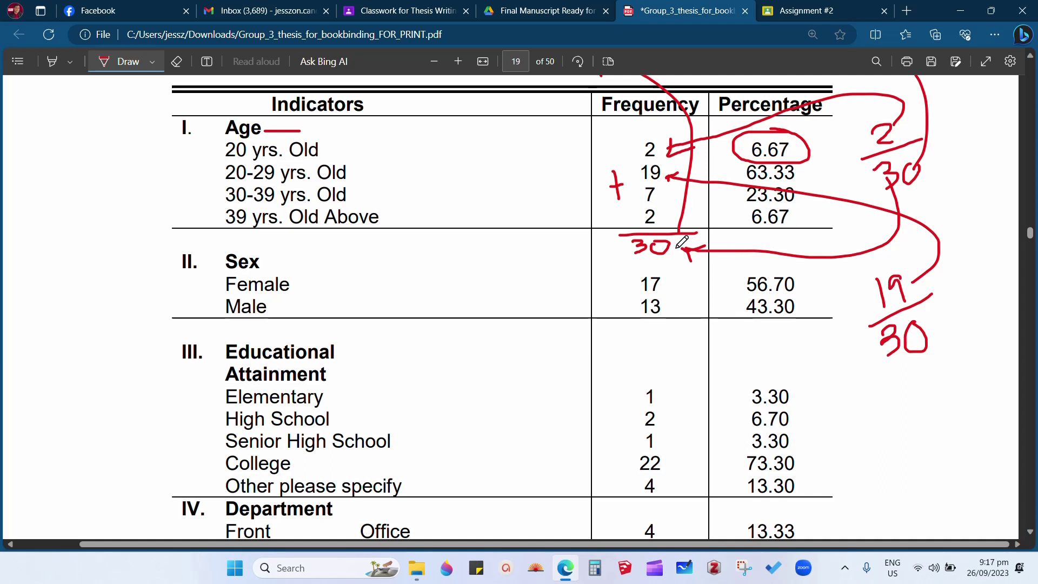
Bring Calculator back and compute 19 ÷ 30
{"action": "left_click", "coordinate": [597, 578]}
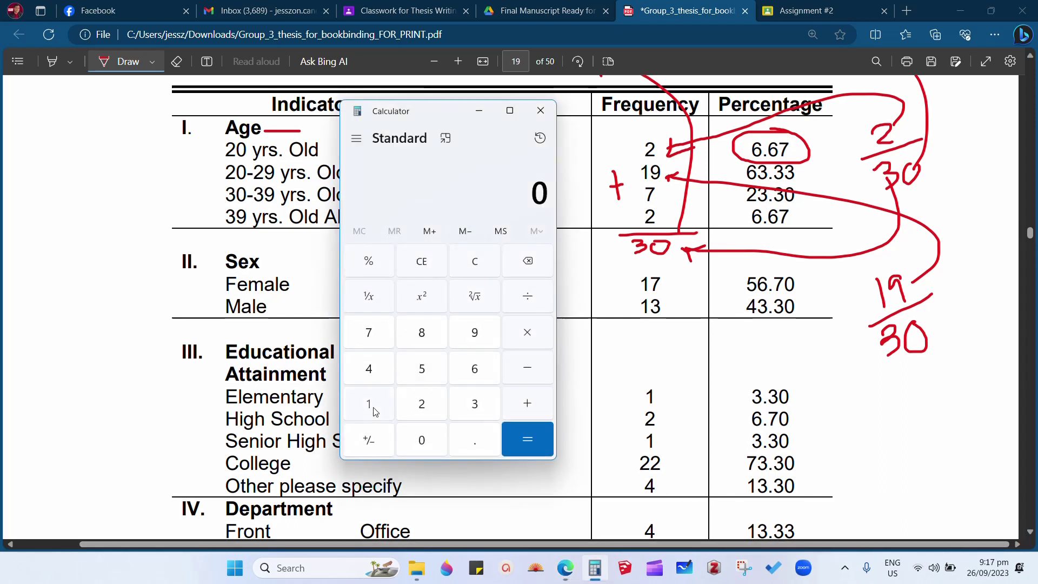
{"action": "left_click", "coordinate": [377, 410]}
{"action": "left_click", "coordinate": [474, 335]}
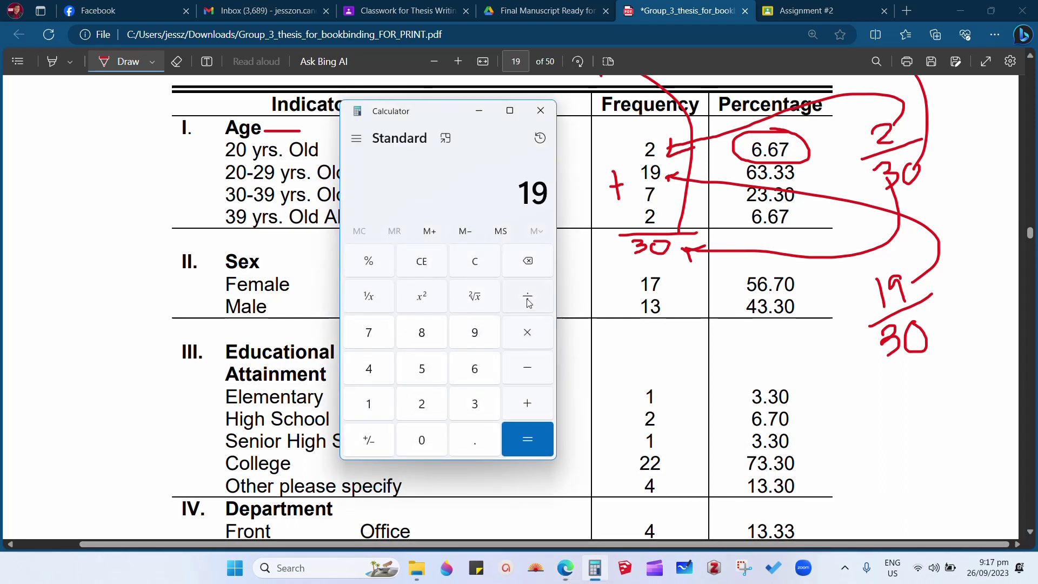
{"action": "left_click", "coordinate": [474, 411]}
{"action": "left_click", "coordinate": [433, 443]}
{"action": "left_click", "coordinate": [520, 440]}
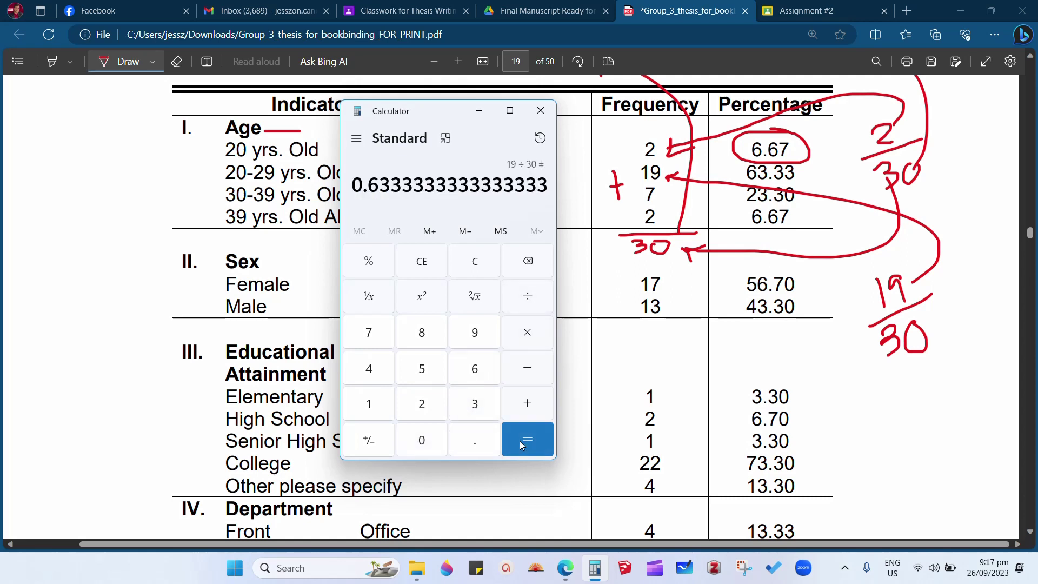
Multiply by 100 to get 63.33, return to the PDF, and circle 63.33 in red
{"action": "left_click", "coordinate": [528, 333]}
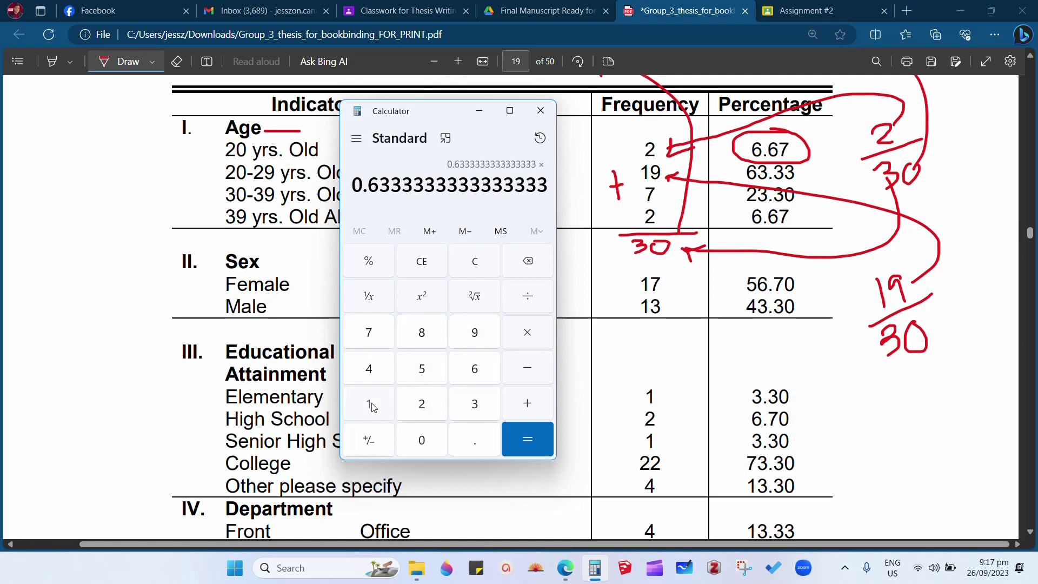
{"action": "left_click", "coordinate": [378, 411]}
{"action": "left_click", "coordinate": [424, 441]}
{"action": "left_click", "coordinate": [423, 440]}
{"action": "left_click", "coordinate": [521, 440]}
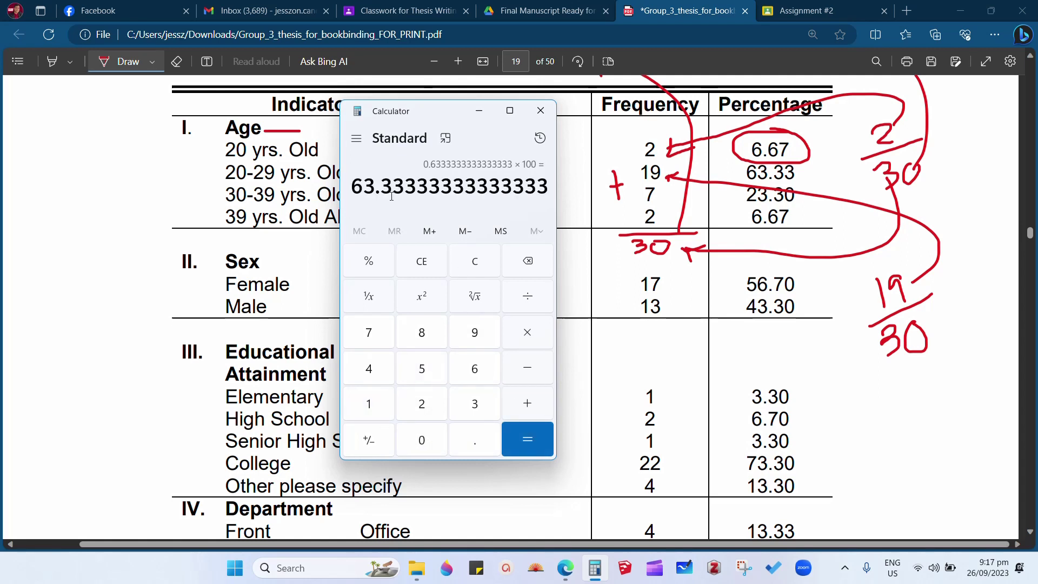
{"action": "left_click", "coordinate": [757, 162]}
{"action": "mouse_move", "coordinate": [753, 161]}
{"action": "left_mouse_down"}
{"action": "mouse_move", "coordinate": [731, 178]}
{"action": "mouse_move", "coordinate": [747, 187]}
{"action": "mouse_move", "coordinate": [806, 176]}
{"action": "mouse_move", "coordinate": [795, 158]}
{"action": "mouse_move", "coordinate": [749, 160]}
{"action": "left_mouse_up"}
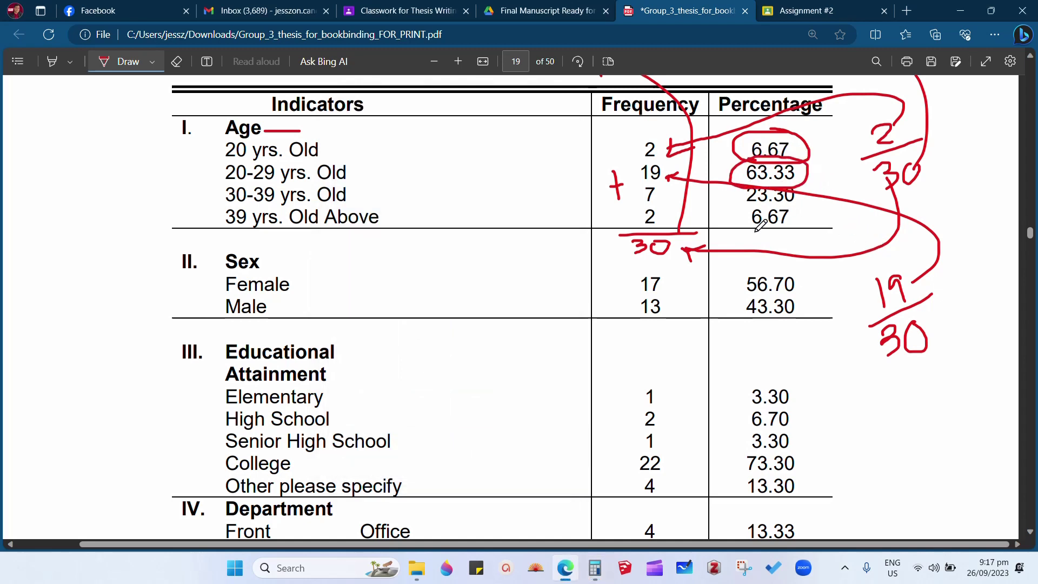
Bracket the Age percentages with a red curve and write 100 under the Percentage column
{"action": "mouse_move", "coordinate": [815, 145]}
{"action": "left_mouse_down"}
{"action": "mouse_move", "coordinate": [835, 181]}
{"action": "mouse_move", "coordinate": [813, 215]}
{"action": "left_mouse_up"}
{"action": "mouse_move", "coordinate": [751, 236]}
{"action": "left_mouse_down"}
{"action": "mouse_move", "coordinate": [751, 259]}
{"action": "mouse_move", "coordinate": [767, 239]}
{"action": "mouse_move", "coordinate": [783, 258]}
{"action": "mouse_move", "coordinate": [799, 243]}
{"action": "left_mouse_up"}
{"action": "scroll", "coordinate": [862, 270], "scroll_direction": "up", "scroll_amount": 3}
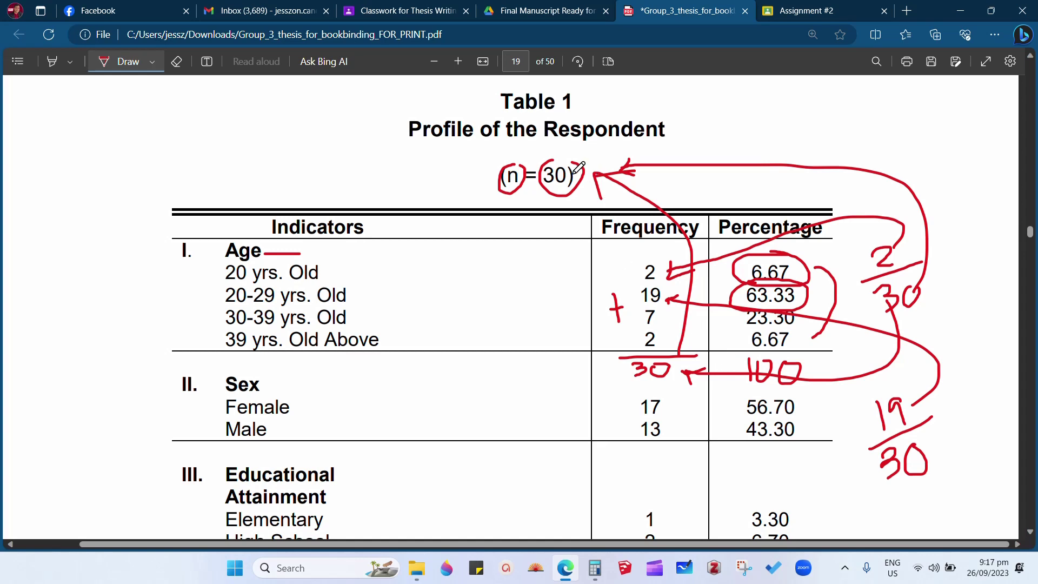
{"action": "scroll", "coordinate": [757, 298], "scroll_direction": "down", "scroll_amount": 3}
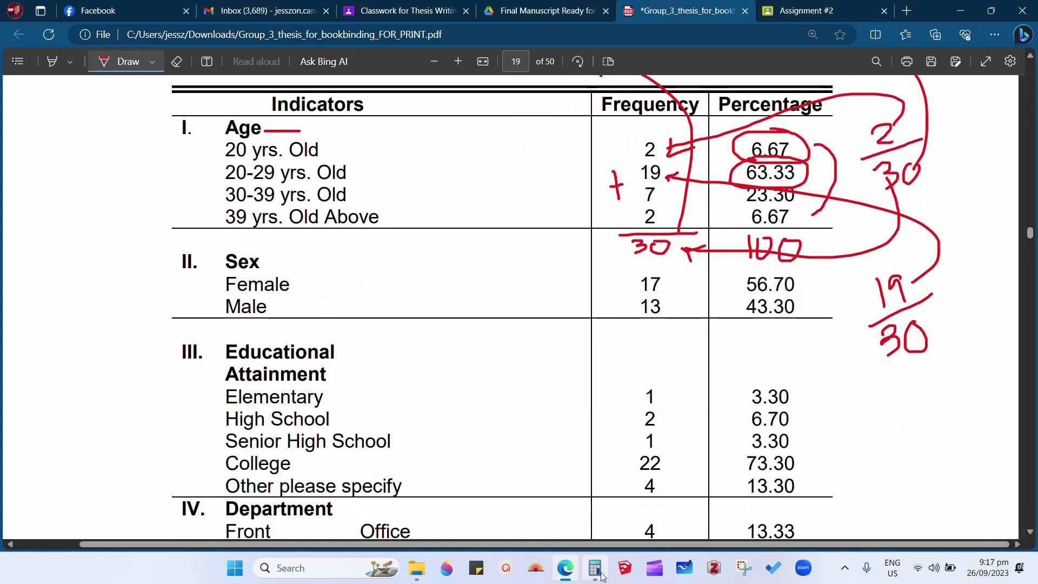
Bring up Calculator, clear it with CE, and enter 6.67 + 63.33
{"action": "left_click", "coordinate": [597, 573]}
{"action": "left_click", "coordinate": [423, 261]}
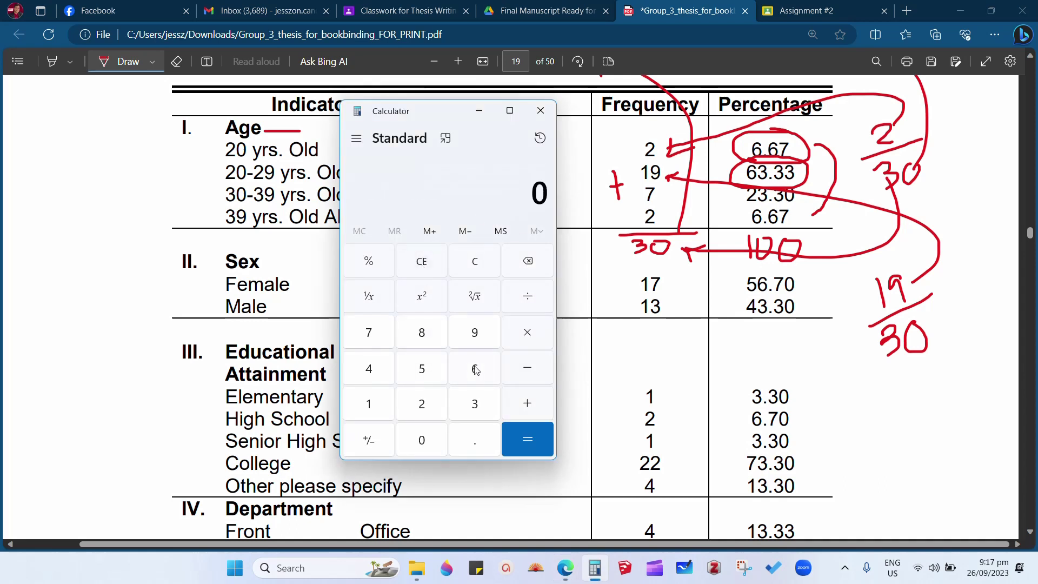
{"action": "left_click", "coordinate": [478, 370]}
{"action": "left_click", "coordinate": [478, 440]}
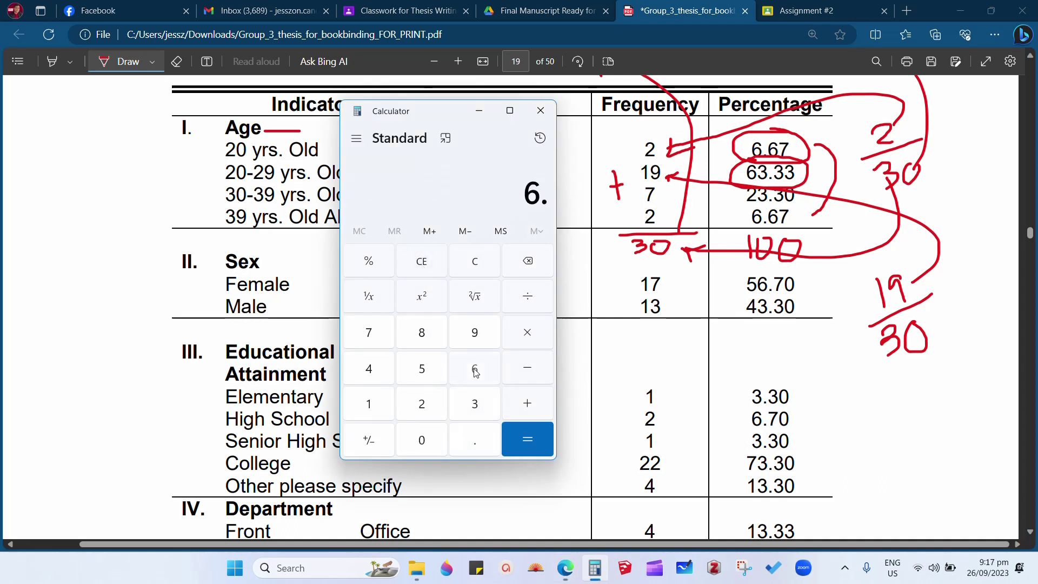
{"action": "left_click", "coordinate": [476, 372]}
{"action": "left_click", "coordinate": [375, 336]}
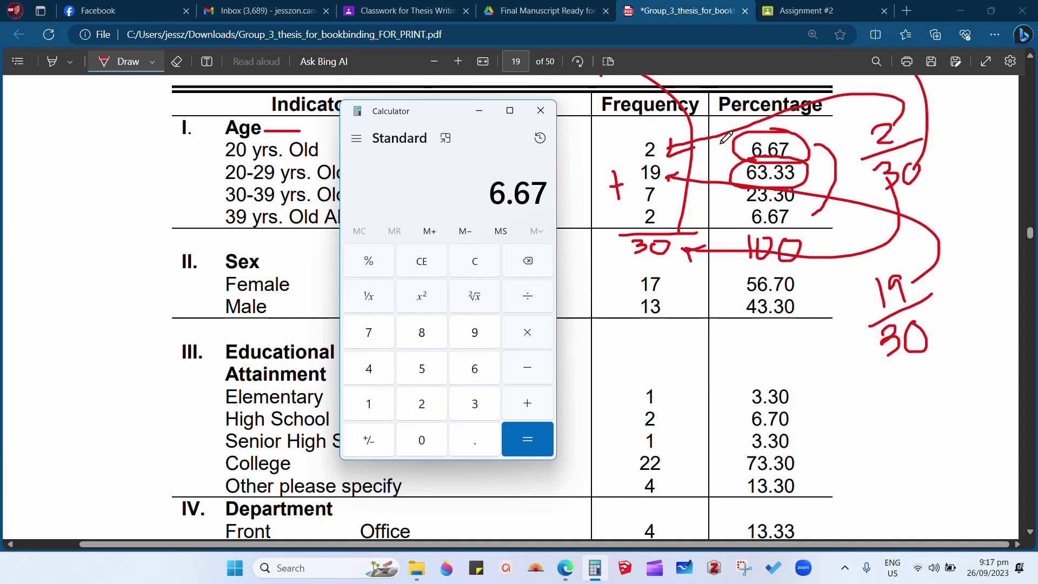
{"action": "left_click", "coordinate": [527, 407]}
{"action": "left_click", "coordinate": [478, 372]}
{"action": "left_click", "coordinate": [476, 404]}
{"action": "left_click", "coordinate": [475, 441]}
{"action": "left_click", "coordinate": [476, 406]}
{"action": "left_click", "coordinate": [477, 407]}
{"action": "left_click", "coordinate": [517, 416]}
Add 23.30 and 6.67 to reach a total of 99.97
{"action": "left_click", "coordinate": [436, 410]}
{"action": "left_click", "coordinate": [475, 405]}
{"action": "left_click", "coordinate": [478, 443]}
{"action": "left_click", "coordinate": [477, 415]}
{"action": "left_click", "coordinate": [436, 439]}
{"action": "left_click", "coordinate": [525, 407]}
{"action": "left_click", "coordinate": [476, 374]}
{"action": "left_click", "coordinate": [480, 442]}
{"action": "left_click", "coordinate": [475, 368]}
{"action": "left_click", "coordinate": [373, 336]}
{"action": "left_click", "coordinate": [530, 443]}
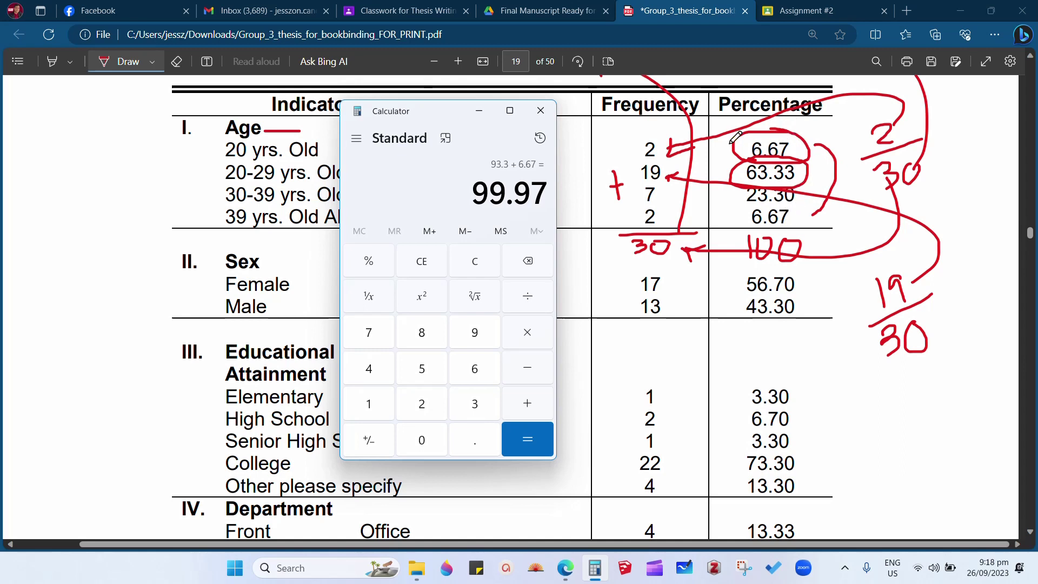
Close and reopen Calculator, then compute 7 ÷ 30
{"action": "left_click", "coordinate": [541, 111]}
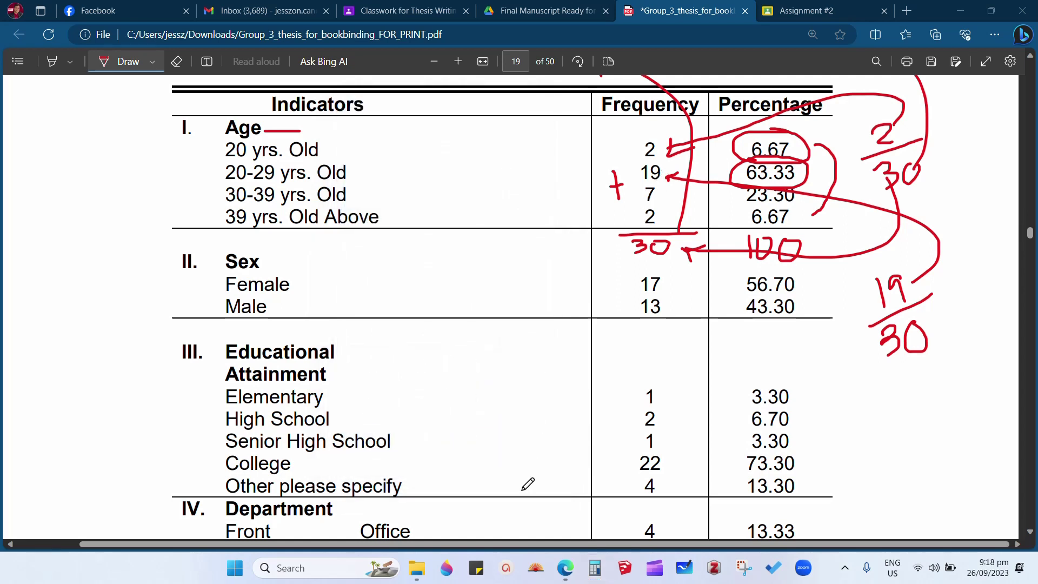
{"action": "left_click", "coordinate": [595, 568]}
{"action": "left_click", "coordinate": [368, 334]}
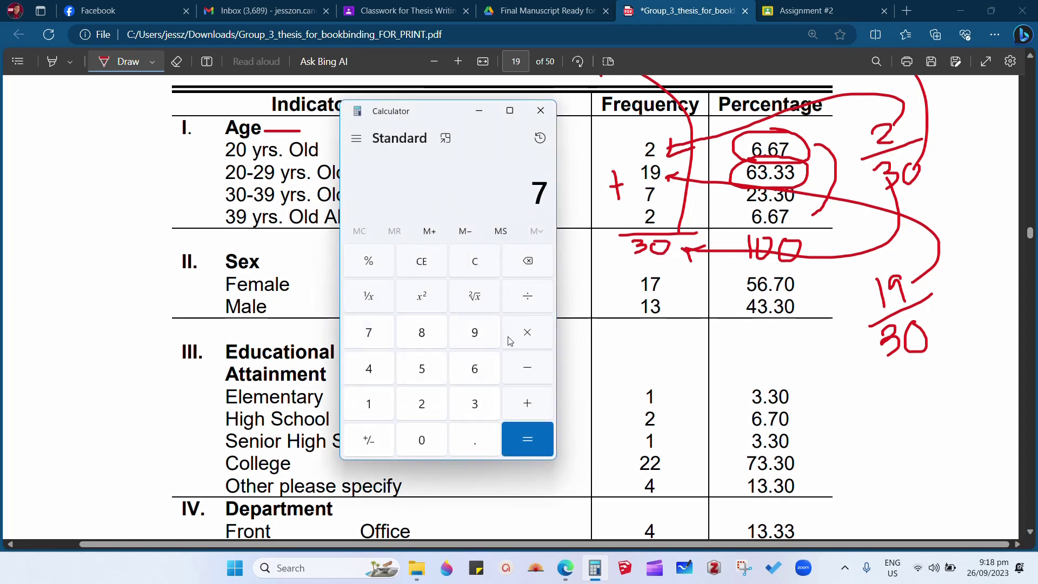
{"action": "left_click", "coordinate": [528, 302]}
{"action": "left_click", "coordinate": [476, 404]}
{"action": "left_click", "coordinate": [430, 444]}
{"action": "left_click", "coordinate": [528, 438]}
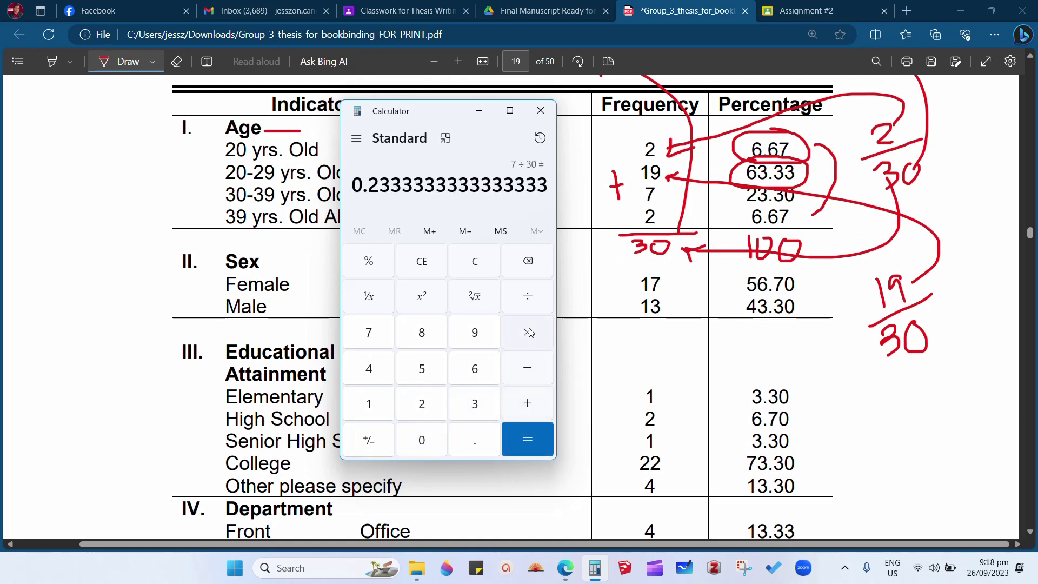
Multiply by 100 to get 23.33, circle 23.30 in red, and minimize Calculator
{"action": "left_click", "coordinate": [528, 332]}
{"action": "left_click", "coordinate": [373, 409]}
{"action": "left_click", "coordinate": [422, 439]}
{"action": "left_click", "coordinate": [422, 440]}
{"action": "left_click", "coordinate": [547, 438]}
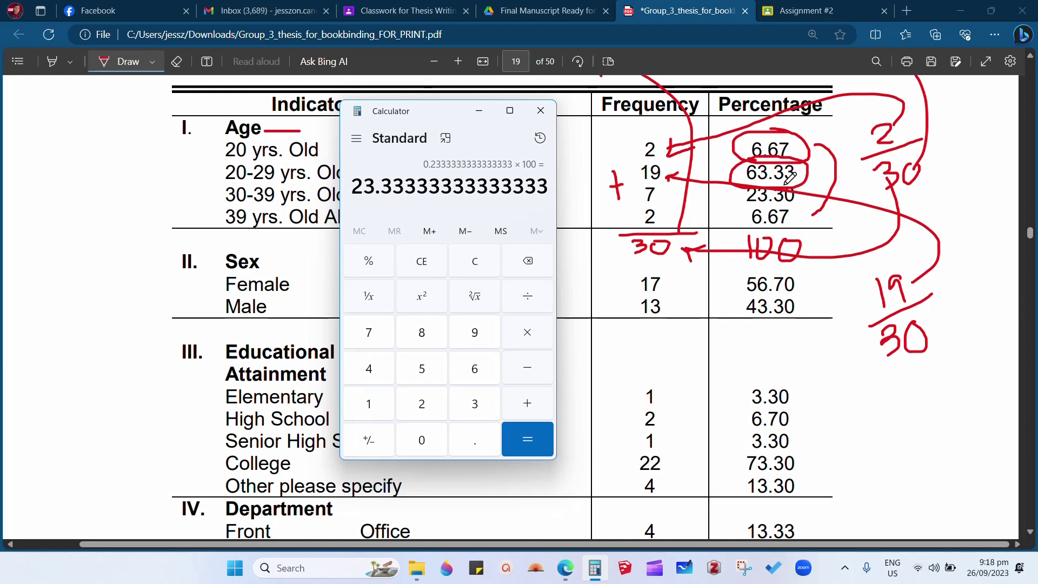
{"action": "mouse_move", "coordinate": [790, 176]}
{"action": "left_mouse_down"}
{"action": "mouse_move", "coordinate": [792, 200]}
{"action": "mouse_move", "coordinate": [808, 181]}
{"action": "mouse_move", "coordinate": [800, 208]}
{"action": "mouse_move", "coordinate": [762, 188]}
{"action": "left_mouse_up"}
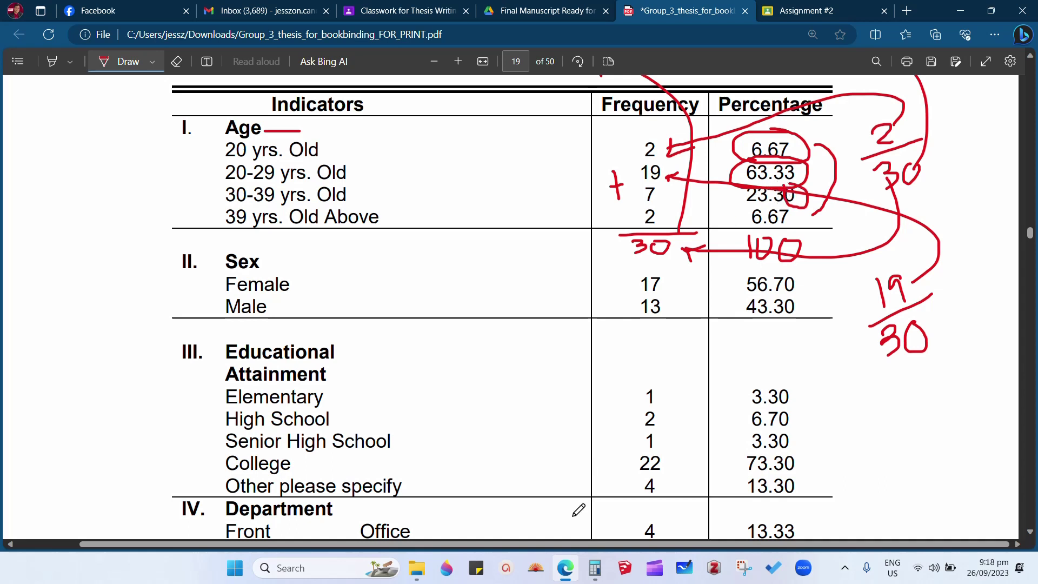
{"action": "left_click", "coordinate": [594, 574]}
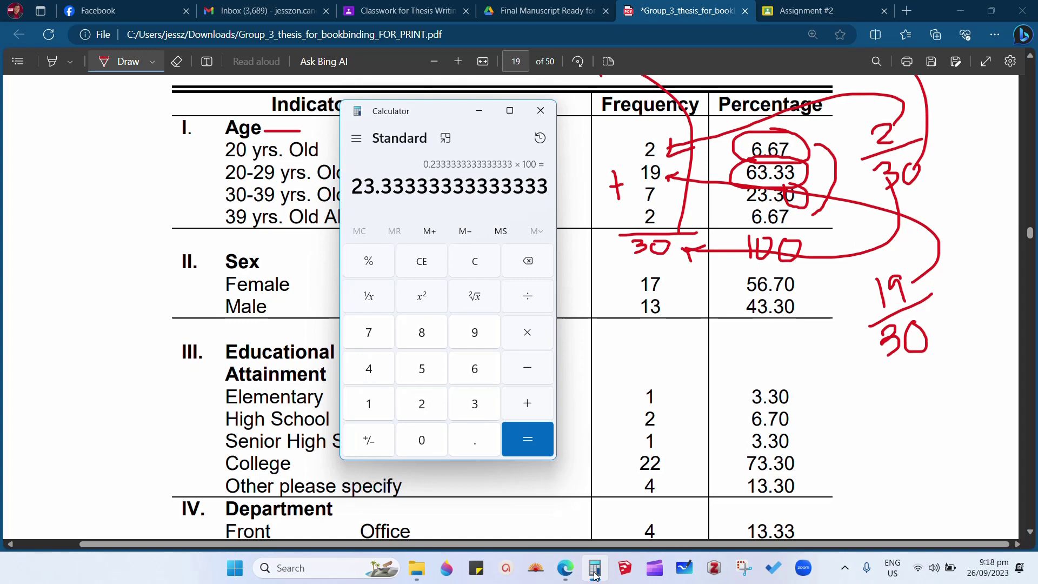
{"action": "left_click", "coordinate": [594, 574]}
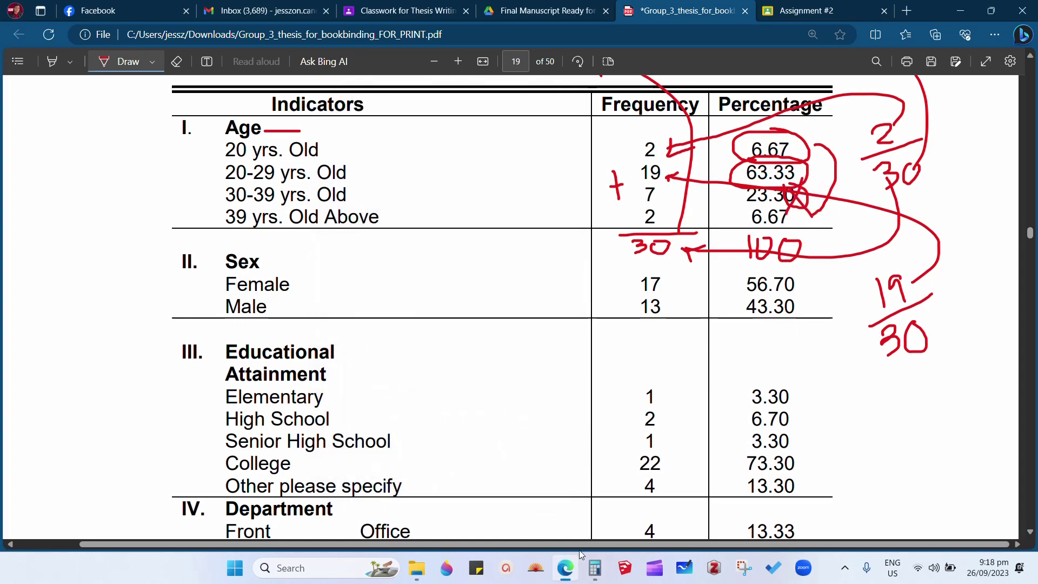
Restore Calculator, clear it, and enter 6.67 + 63.33 again
{"action": "left_click", "coordinate": [598, 562]}
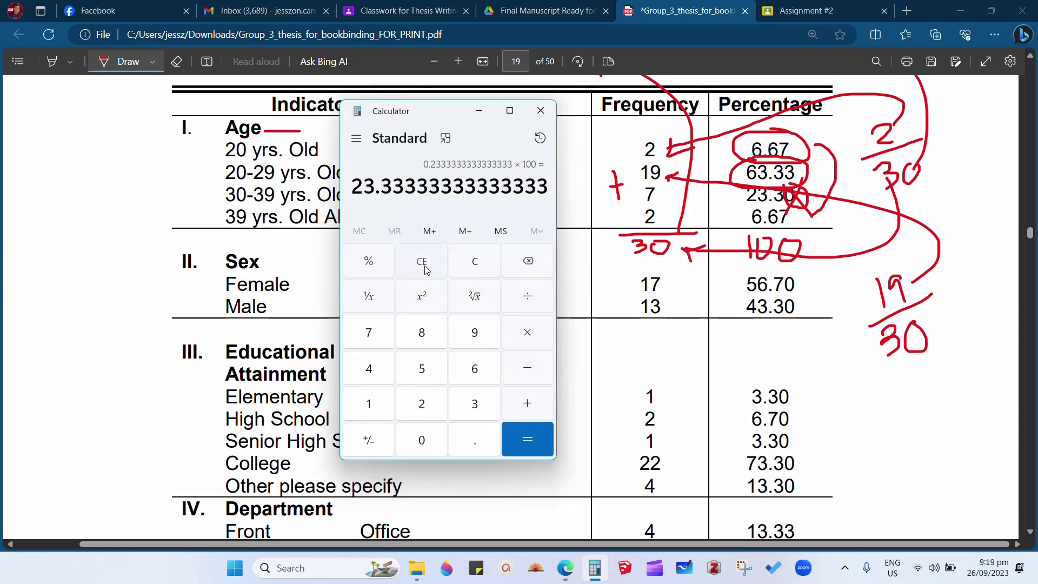
{"action": "left_click", "coordinate": [423, 264]}
{"action": "left_click", "coordinate": [476, 377]}
{"action": "left_click", "coordinate": [476, 442]}
{"action": "left_click", "coordinate": [472, 379]}
{"action": "left_click", "coordinate": [390, 335]}
{"action": "left_click", "coordinate": [533, 404]}
{"action": "left_click", "coordinate": [475, 372]}
{"action": "left_click", "coordinate": [475, 404]}
{"action": "left_click", "coordinate": [476, 441]}
{"action": "double_click", "coordinate": [476, 403]}
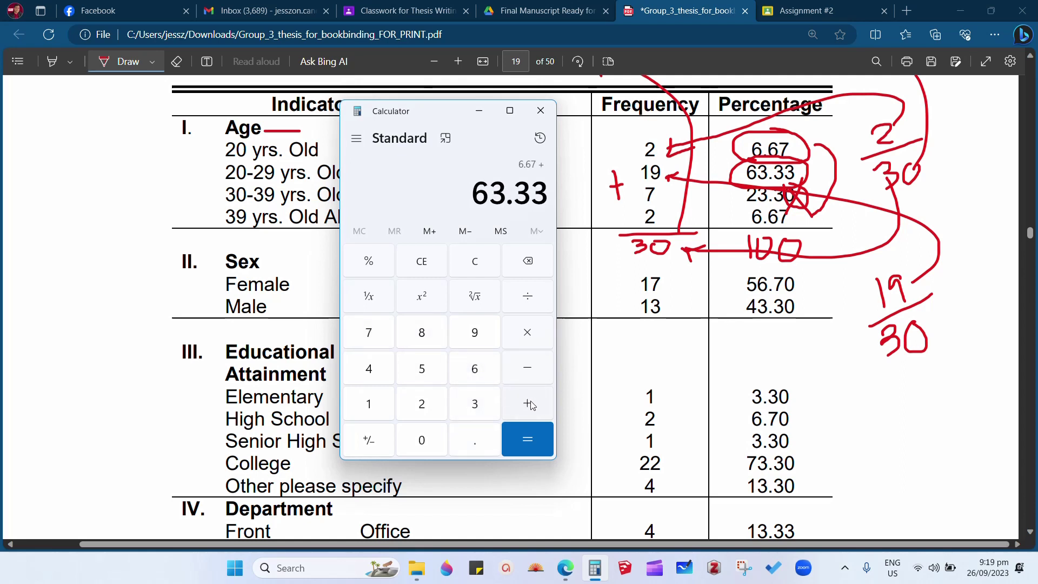
{"action": "left_click", "coordinate": [532, 405]}
Add the corrected 23.33 and 6.67 for exactly 100, then close Calculator
{"action": "left_click", "coordinate": [421, 404]}
{"action": "left_click", "coordinate": [475, 404]}
{"action": "left_click", "coordinate": [475, 440]}
{"action": "left_click", "coordinate": [476, 411]}
{"action": "left_click", "coordinate": [476, 411]}
{"action": "left_click", "coordinate": [529, 406]}
{"action": "left_click", "coordinate": [475, 369]}
{"action": "left_click", "coordinate": [476, 438]}
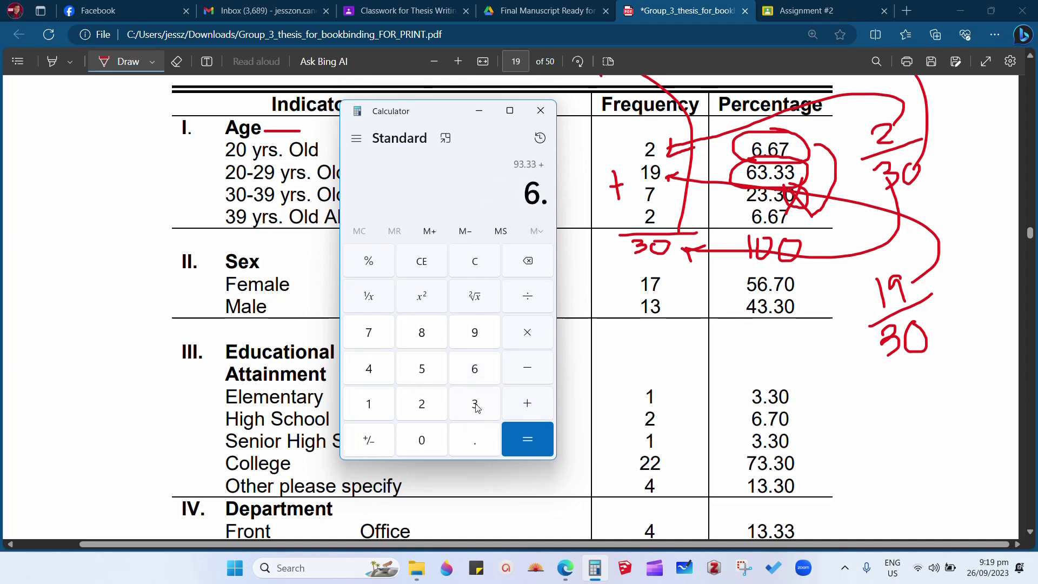
{"action": "left_click", "coordinate": [475, 370]}
{"action": "left_click", "coordinate": [368, 332]}
{"action": "left_click", "coordinate": [522, 440]}
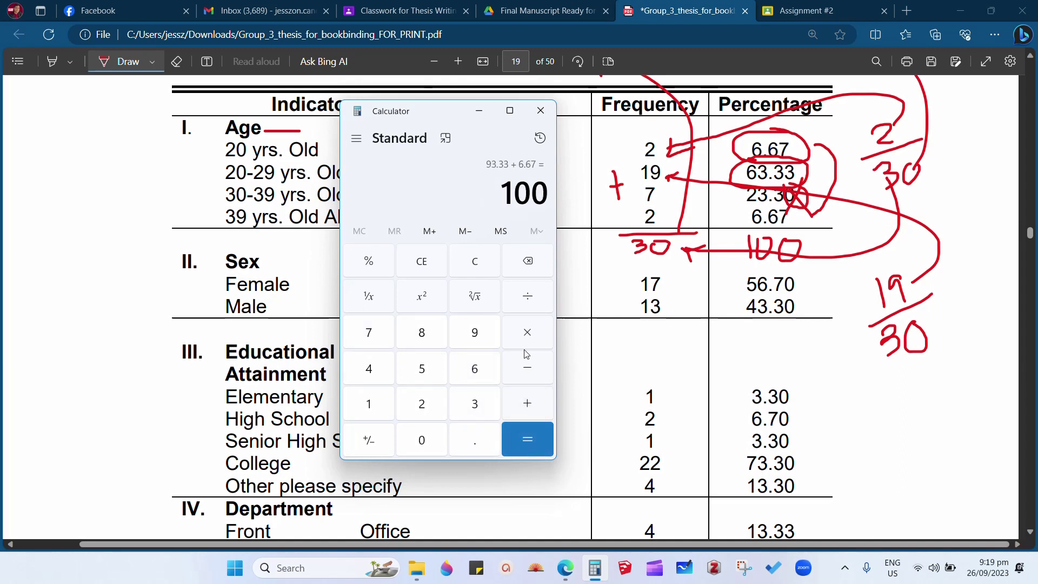
{"action": "left_click", "coordinate": [540, 110]}
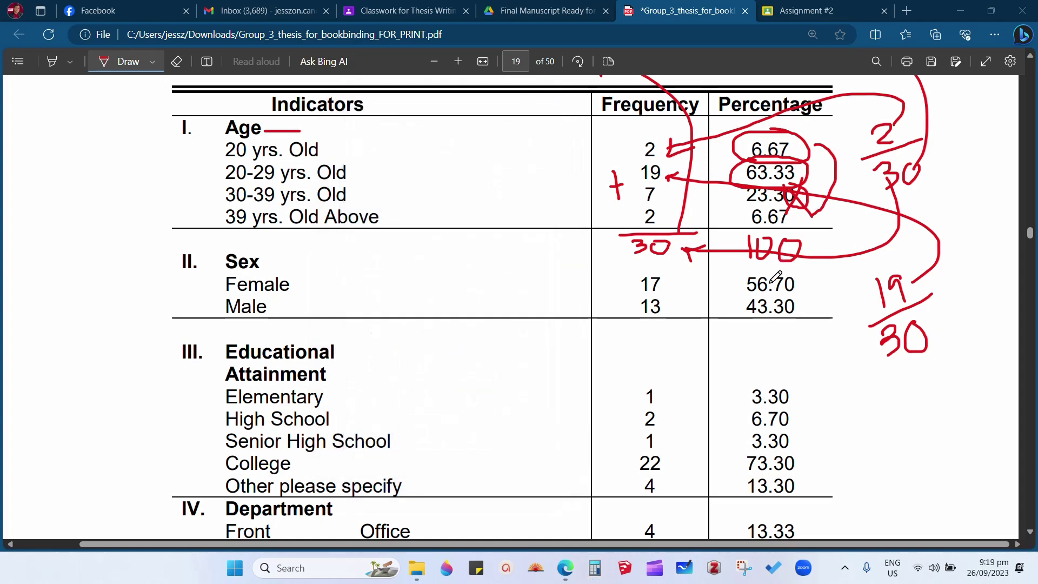
Erase the red ink around n = 30, after Age, and across Table 1
{"action": "scroll", "coordinate": [389, 86], "scroll_direction": "up", "scroll_amount": 3}
{"action": "left_click", "coordinate": [176, 61]}
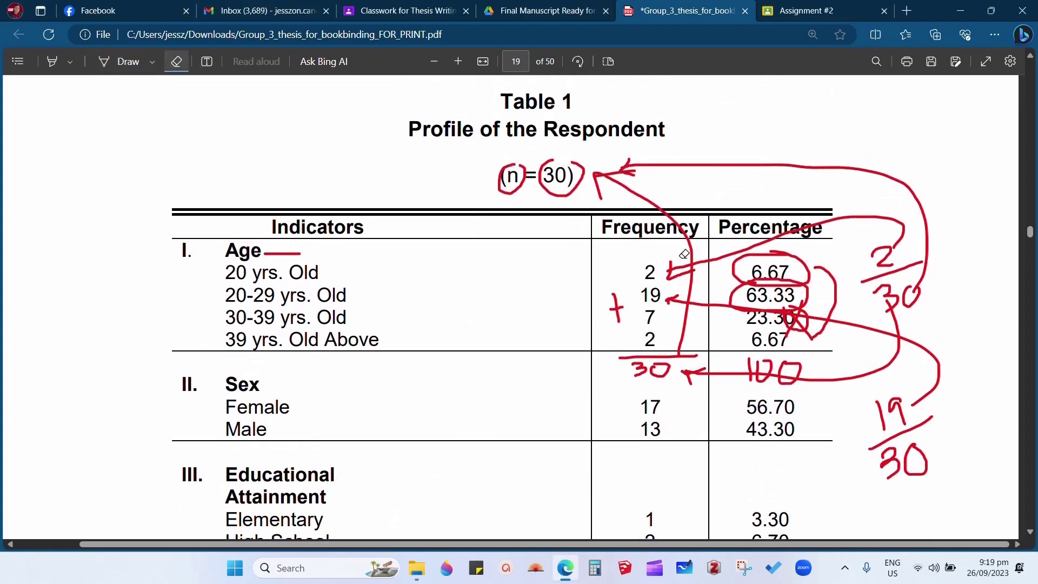
{"action": "left_click_drag", "start_coordinate": [500, 179], "coordinate": [632, 171]}
{"action": "left_click", "coordinate": [281, 253]}
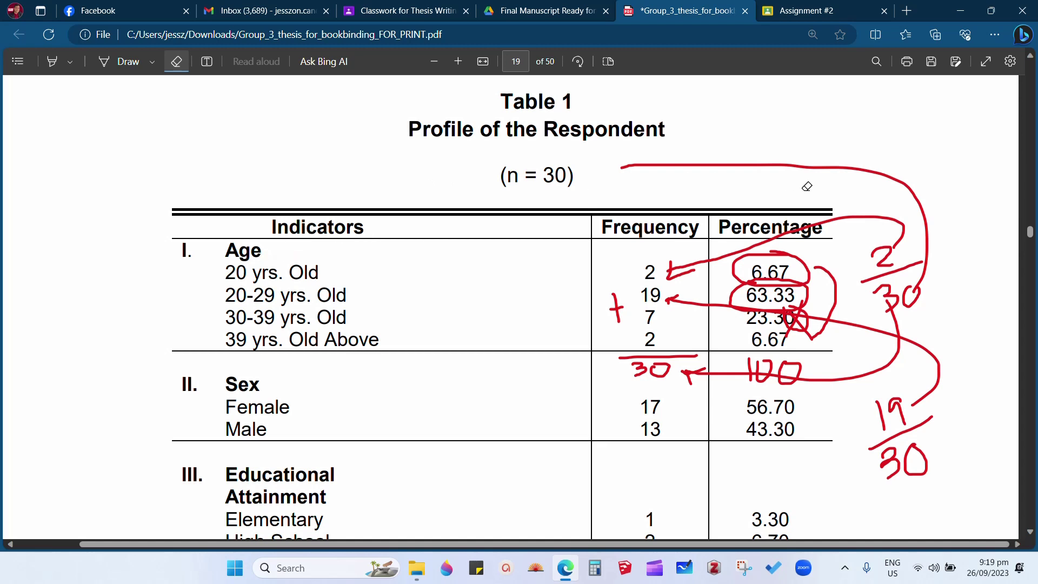
{"action": "mouse_move", "coordinate": [822, 180]}
{"action": "left_mouse_down"}
{"action": "mouse_move", "coordinate": [867, 215]}
{"action": "mouse_move", "coordinate": [699, 287]}
{"action": "mouse_move", "coordinate": [776, 296]}
{"action": "mouse_move", "coordinate": [588, 278]}
{"action": "mouse_move", "coordinate": [685, 308]}
{"action": "mouse_move", "coordinate": [625, 298]}
{"action": "mouse_move", "coordinate": [630, 343]}
{"action": "mouse_move", "coordinate": [674, 356]}
{"action": "mouse_move", "coordinate": [674, 385]}
{"action": "mouse_move", "coordinate": [651, 355]}
{"action": "mouse_move", "coordinate": [742, 376]}
{"action": "mouse_move", "coordinate": [680, 368]}
{"action": "mouse_move", "coordinate": [774, 314]}
{"action": "mouse_move", "coordinate": [835, 315]}
{"action": "mouse_move", "coordinate": [771, 383]}
{"action": "mouse_move", "coordinate": [792, 378]}
{"action": "mouse_move", "coordinate": [888, 440]}
{"action": "mouse_move", "coordinate": [901, 384]}
{"action": "mouse_move", "coordinate": [886, 245]}
{"action": "mouse_move", "coordinate": [917, 342]}
{"action": "mouse_move", "coordinate": [920, 391]}
{"action": "mouse_move", "coordinate": [876, 408]}
{"action": "left_mouse_up"}
{"action": "scroll", "coordinate": [447, 278], "scroll_direction": "down", "scroll_amount": 6}
{"action": "scroll", "coordinate": [482, 319], "scroll_direction": "down", "scroll_amount": 4}
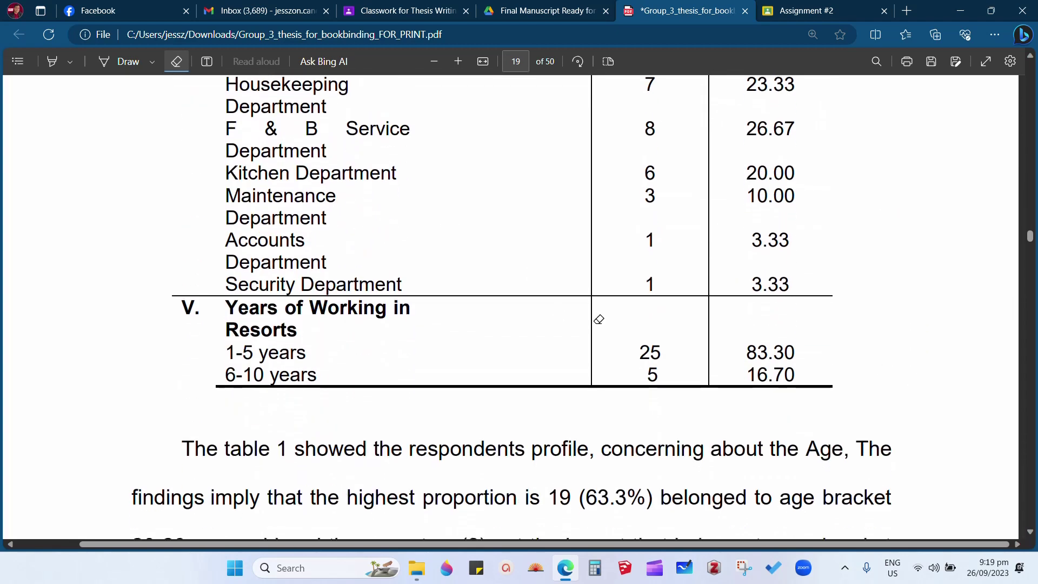
{"action": "scroll", "coordinate": [598, 320], "scroll_direction": "up", "scroll_amount": 9}
{"action": "scroll", "coordinate": [599, 318], "scroll_direction": "down", "scroll_amount": 5}
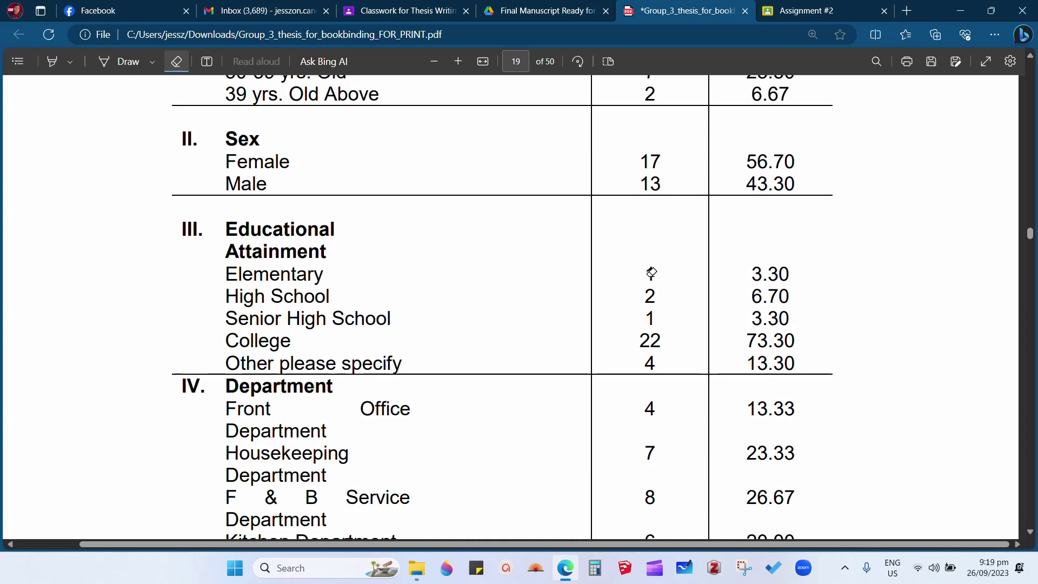
{"action": "scroll", "coordinate": [652, 279], "scroll_direction": "up", "scroll_amount": 3}
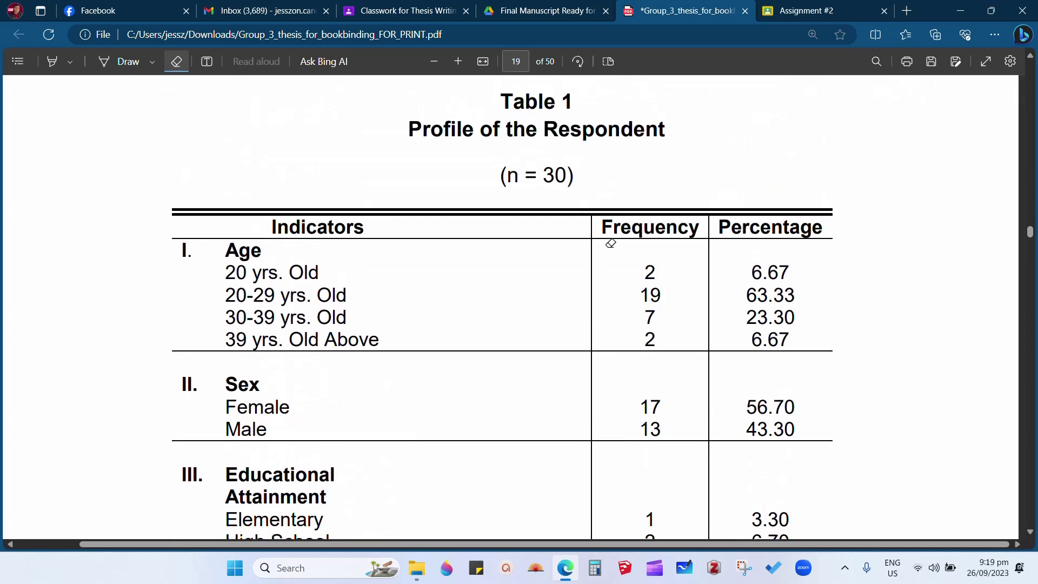
Draw red plus signs, totals 30 and 100, and an arrow from 1 to 3.30
{"action": "scroll", "coordinate": [609, 179], "scroll_direction": "down", "scroll_amount": 3}
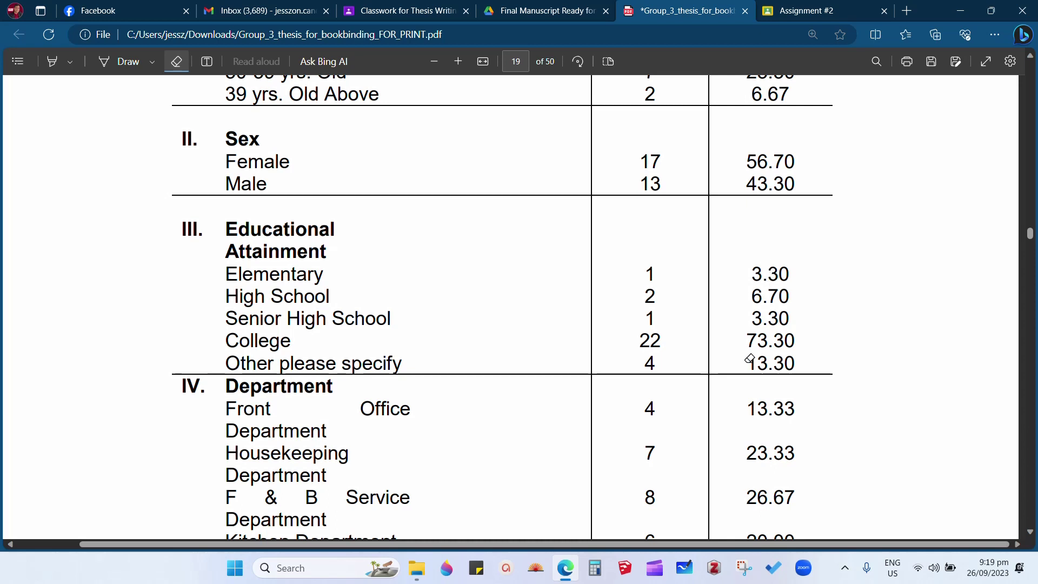
{"action": "left_click", "coordinate": [129, 61]}
{"action": "mouse_move", "coordinate": [720, 295]}
{"action": "left_mouse_down"}
{"action": "mouse_move", "coordinate": [723, 331]}
{"action": "mouse_move", "coordinate": [734, 313]}
{"action": "left_mouse_up"}
{"action": "mouse_move", "coordinate": [749, 382]}
{"action": "left_mouse_down"}
{"action": "mouse_move", "coordinate": [773, 391]}
{"action": "mouse_move", "coordinate": [773, 379]}
{"action": "mouse_move", "coordinate": [764, 382]}
{"action": "mouse_move", "coordinate": [783, 398]}
{"action": "mouse_move", "coordinate": [803, 381]}
{"action": "left_mouse_up"}
{"action": "left_click_drag", "start_coordinate": [615, 306], "coordinate": [615, 323]}
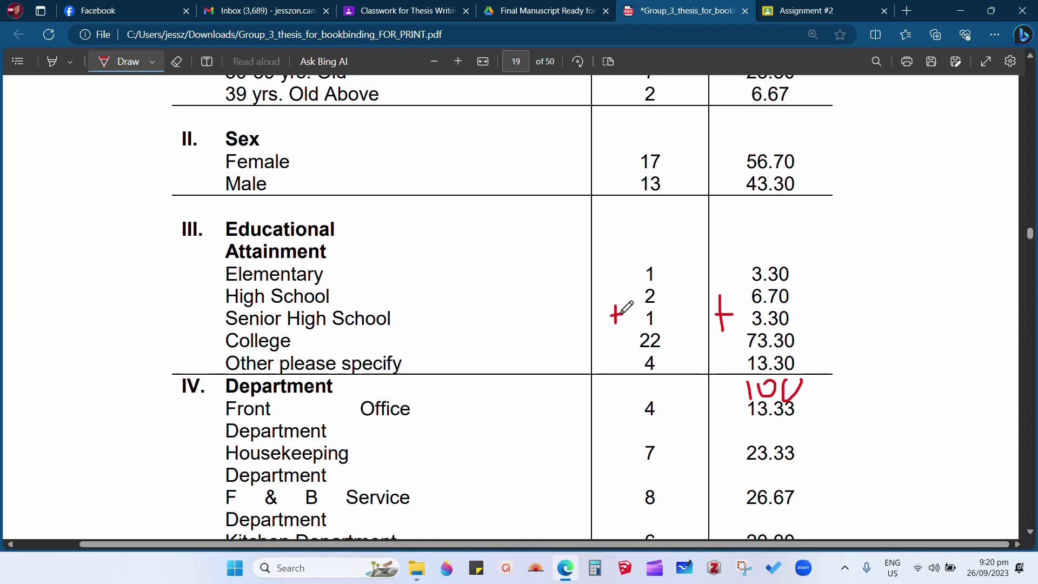
{"action": "mouse_move", "coordinate": [633, 377]}
{"action": "left_mouse_down"}
{"action": "mouse_move", "coordinate": [677, 378]}
{"action": "mouse_move", "coordinate": [648, 383]}
{"action": "mouse_move", "coordinate": [635, 403]}
{"action": "mouse_move", "coordinate": [661, 387]}
{"action": "left_mouse_up"}
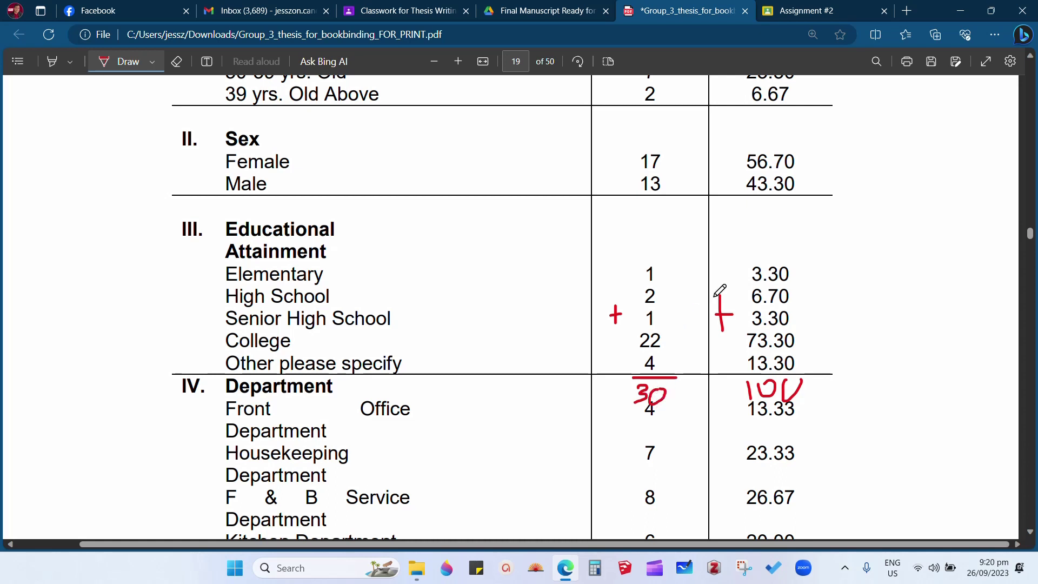
{"action": "mouse_move", "coordinate": [658, 263]}
{"action": "left_mouse_down"}
{"action": "mouse_move", "coordinate": [768, 252]}
{"action": "mouse_move", "coordinate": [782, 240]}
{"action": "mouse_move", "coordinate": [791, 254]}
{"action": "mouse_move", "coordinate": [772, 246]}
{"action": "mouse_move", "coordinate": [776, 258]}
{"action": "left_mouse_up"}
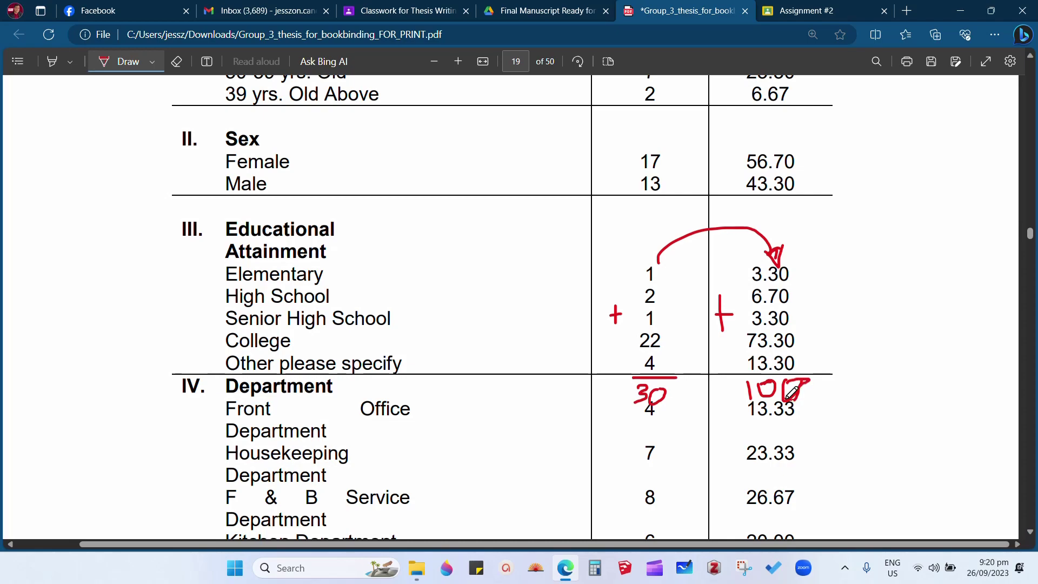
Scroll and zoom out until the annotated Table 1 and its totals fit on screen
{"action": "scroll", "coordinate": [828, 382], "scroll_direction": "down", "scroll_amount": 8}
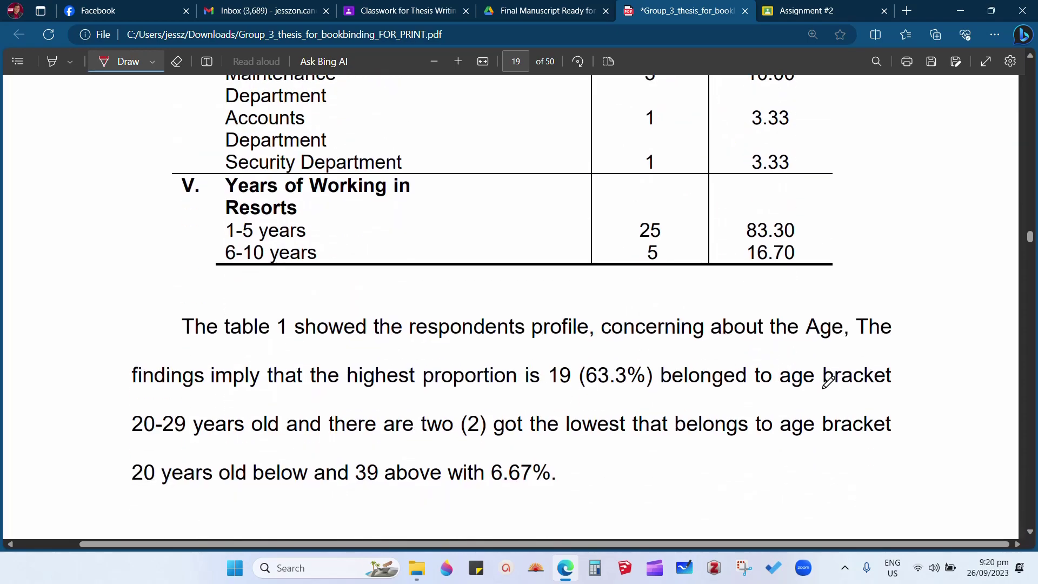
{"action": "scroll", "coordinate": [827, 382], "scroll_direction": "up", "scroll_amount": 8}
{"action": "scroll", "coordinate": [828, 381], "scroll_direction": "up", "scroll_amount": 6}
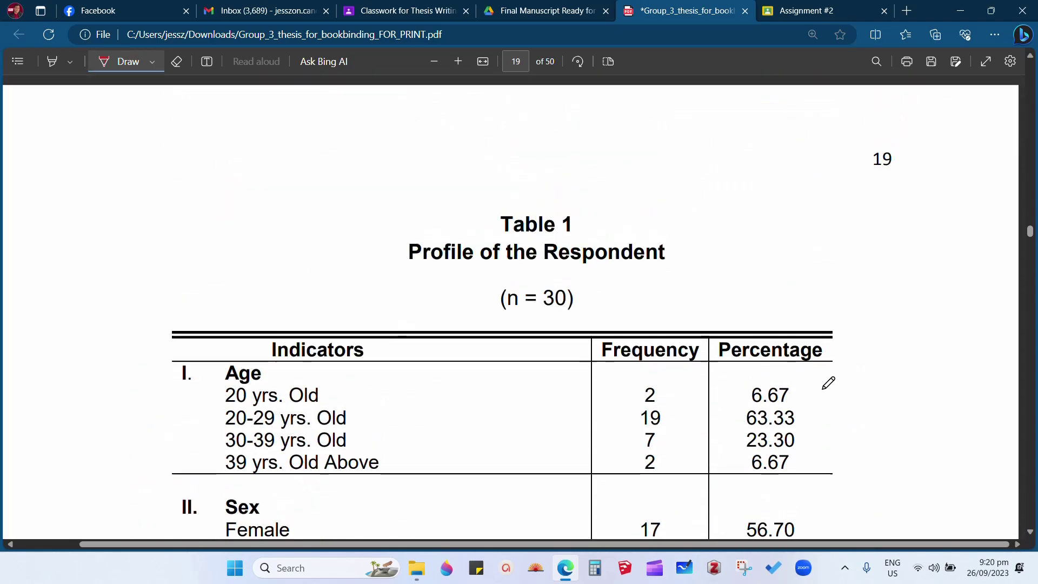
{"action": "scroll", "coordinate": [827, 384], "scroll_direction": "down", "scroll_amount": 4}
{"action": "scroll", "coordinate": [765, 259], "scroll_direction": "up", "scroll_amount": 4}
{"action": "scroll", "coordinate": [795, 343], "scroll_direction": "down", "scroll_amount": 4}
{"action": "scroll", "coordinate": [795, 343], "scroll_direction": "down", "scroll_amount": 2}
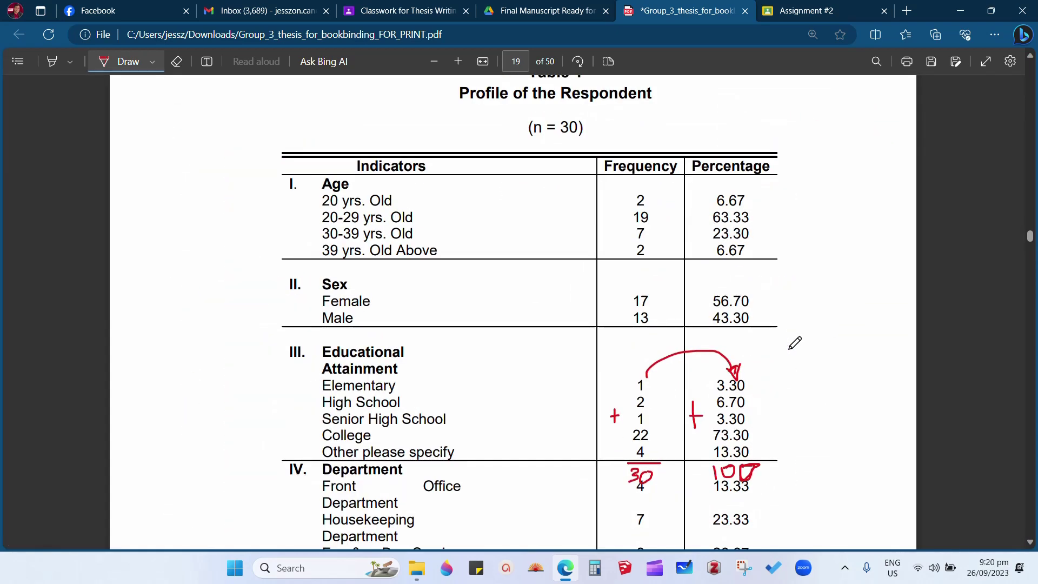